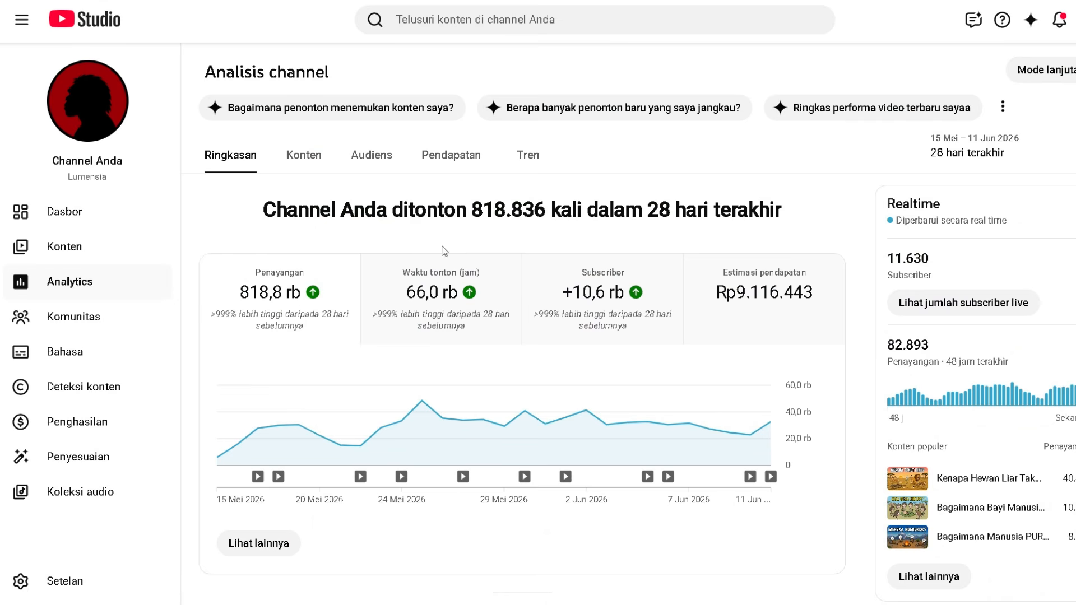
# - Examine the channel's 28-day analytics overview and its list of top content for the period
pyautogui.scroll(-4, 559, 418)
pyautogui.scroll(-8, 559, 417)
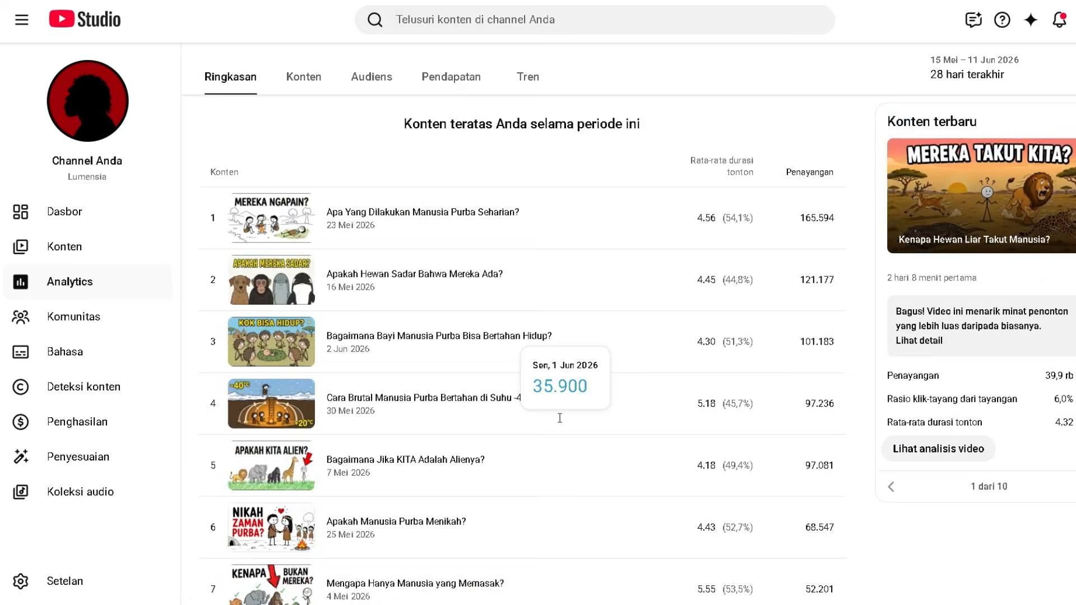
pyautogui.scroll(-4, 496, 353)
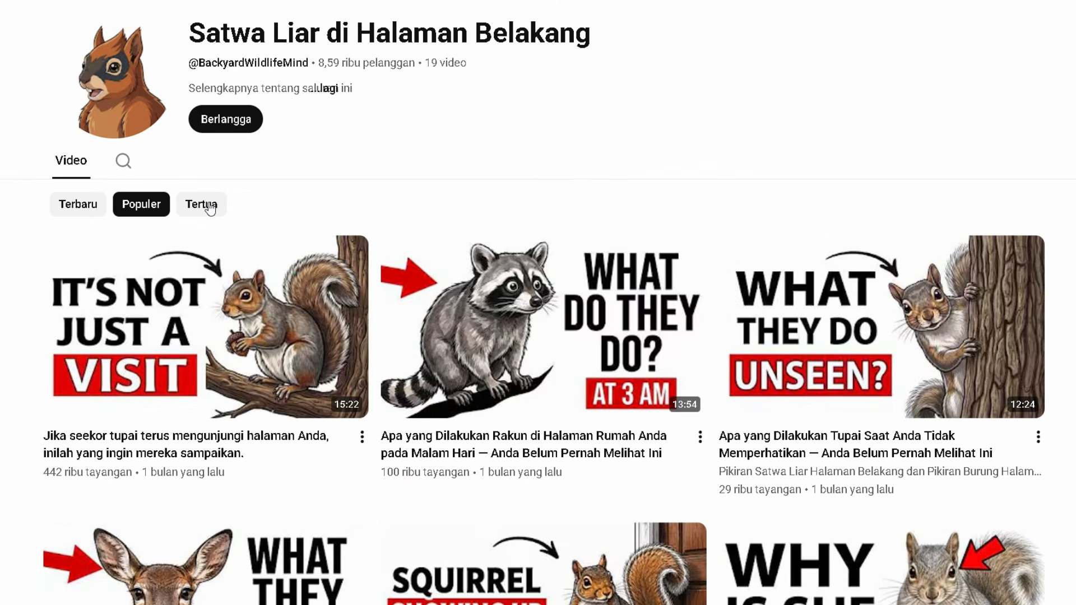
# - Examine the Backyard Wildlife Mind channel's monetization status, subscriber count and most recent videos
pyautogui.click(211, 205)
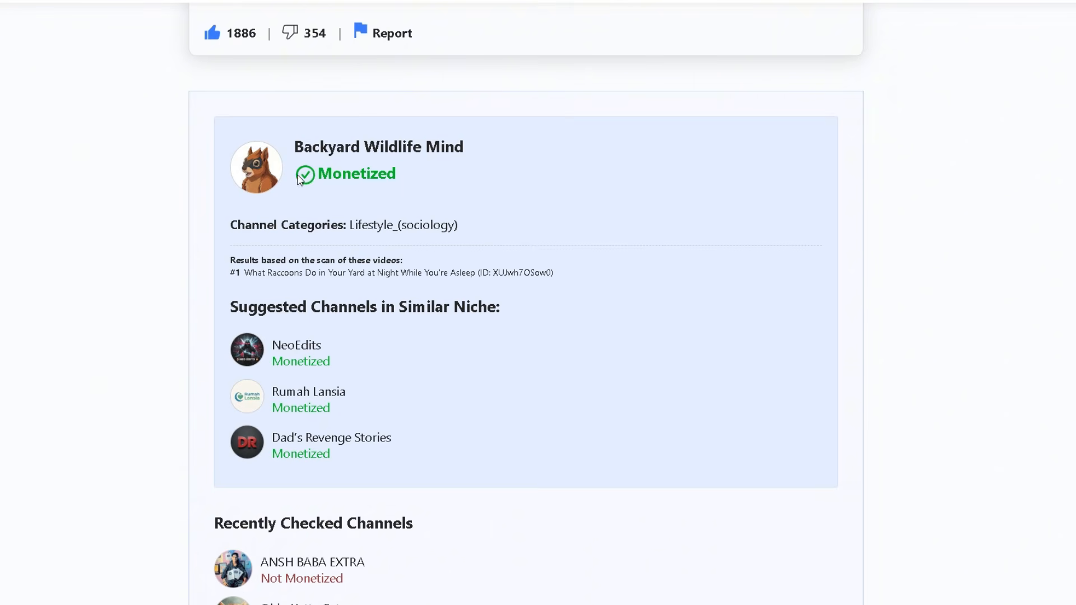
pyautogui.moveTo(316, 175); pyautogui.dragTo(404, 182)
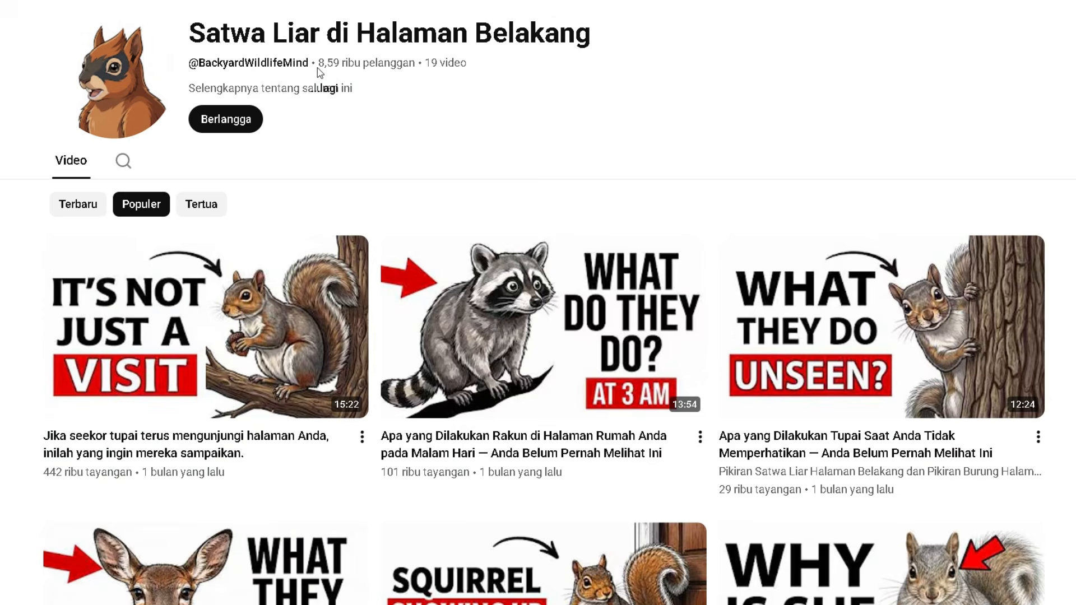
pyautogui.moveTo(312, 62); pyautogui.dragTo(404, 62)
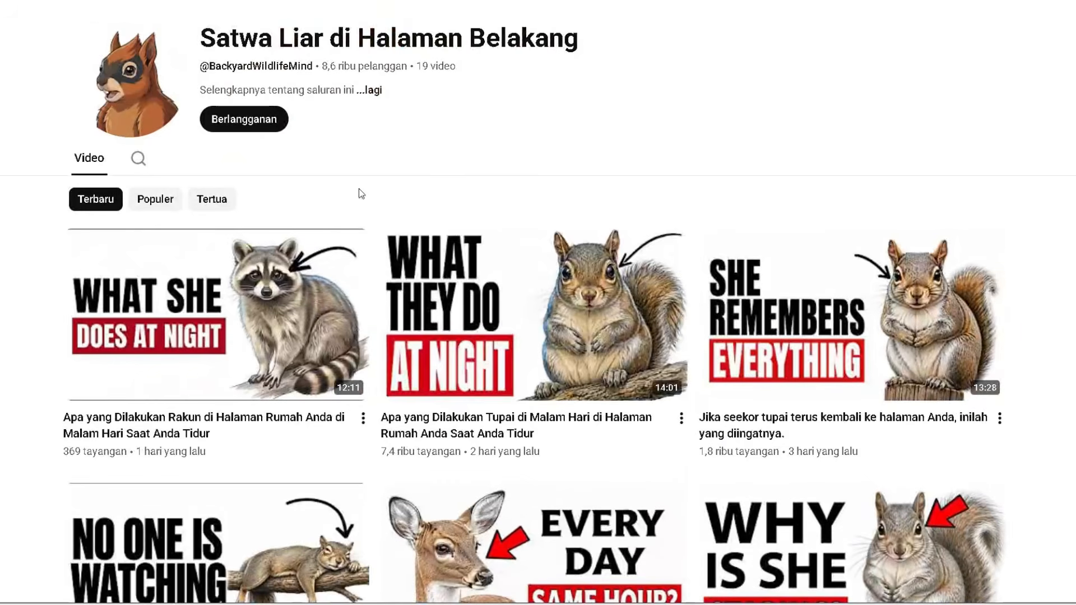
pyautogui.scroll(-8, 390, 396)
pyautogui.scroll(-11, 390, 395)
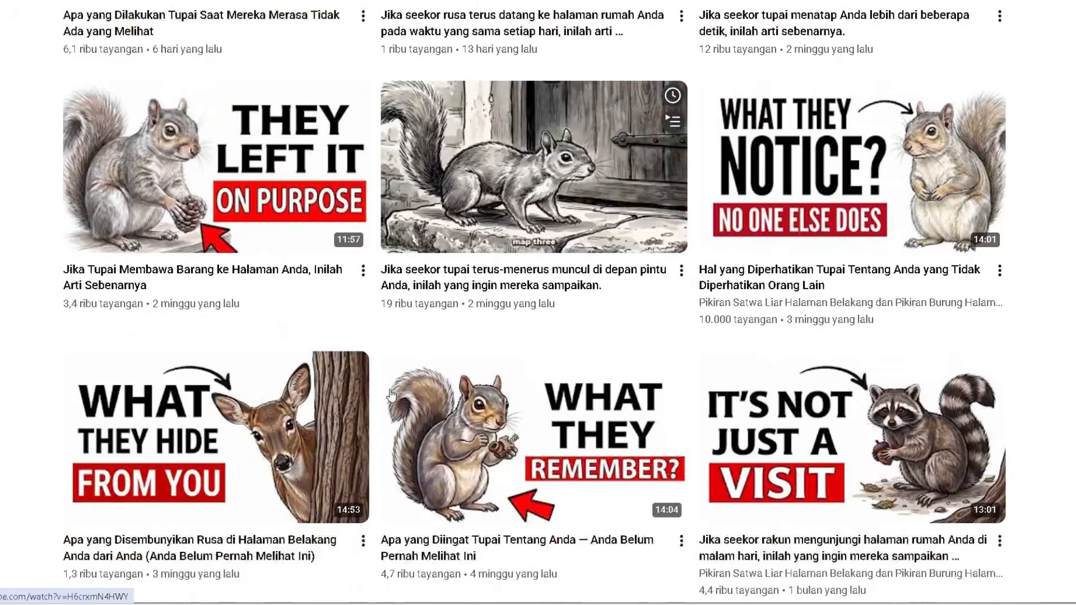
pyautogui.scroll(-5, 391, 395)
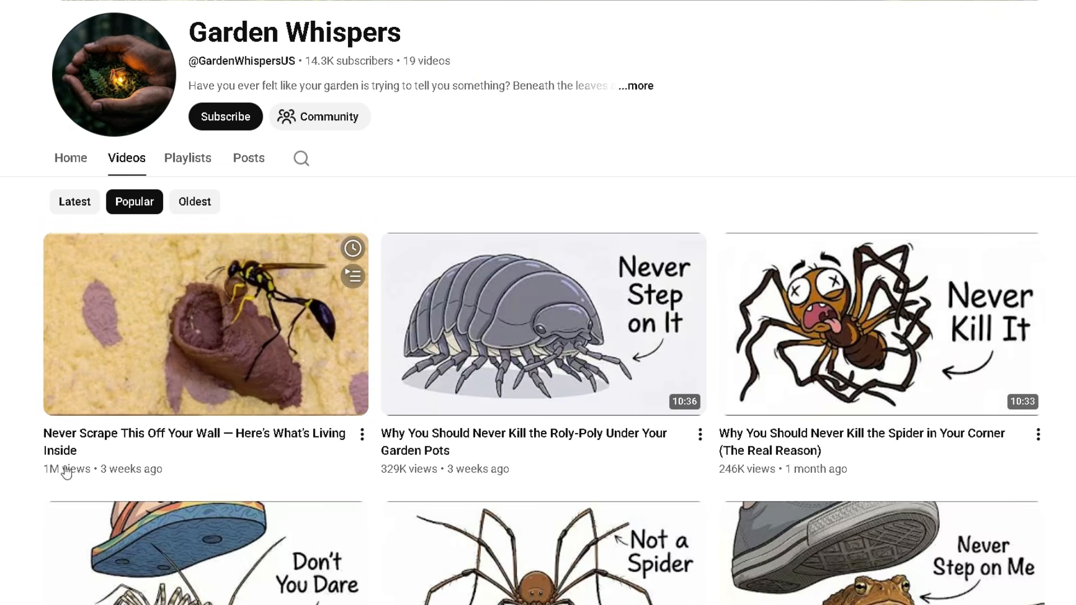
# - Examine the Garden Whispers channel's popular videos and its result in the YouTube monetization checker
pyautogui.scroll(-3, 247, 312)
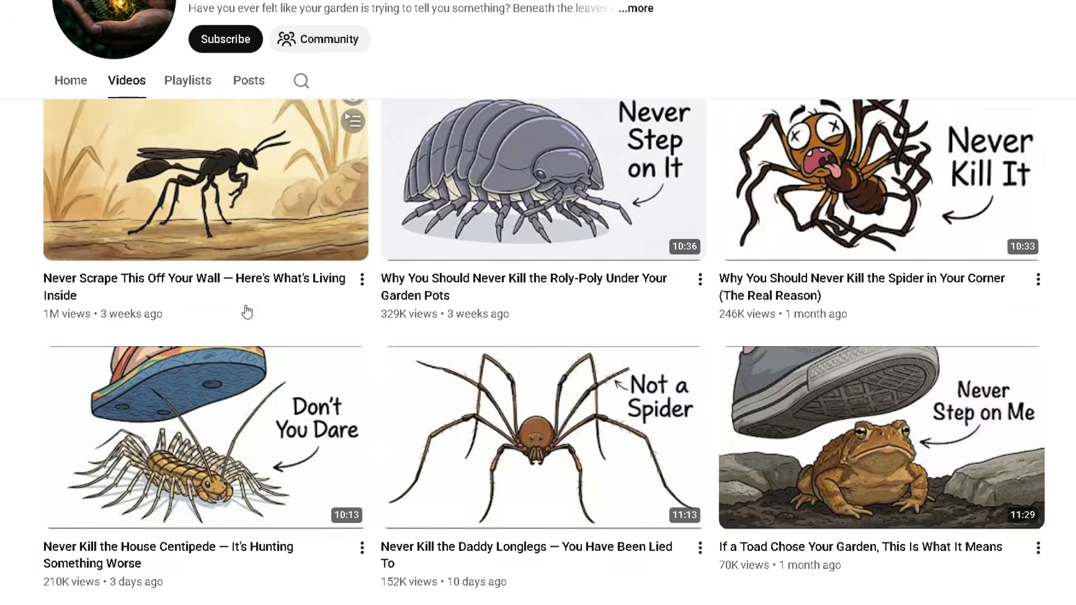
pyautogui.scroll(-9, 246, 312)
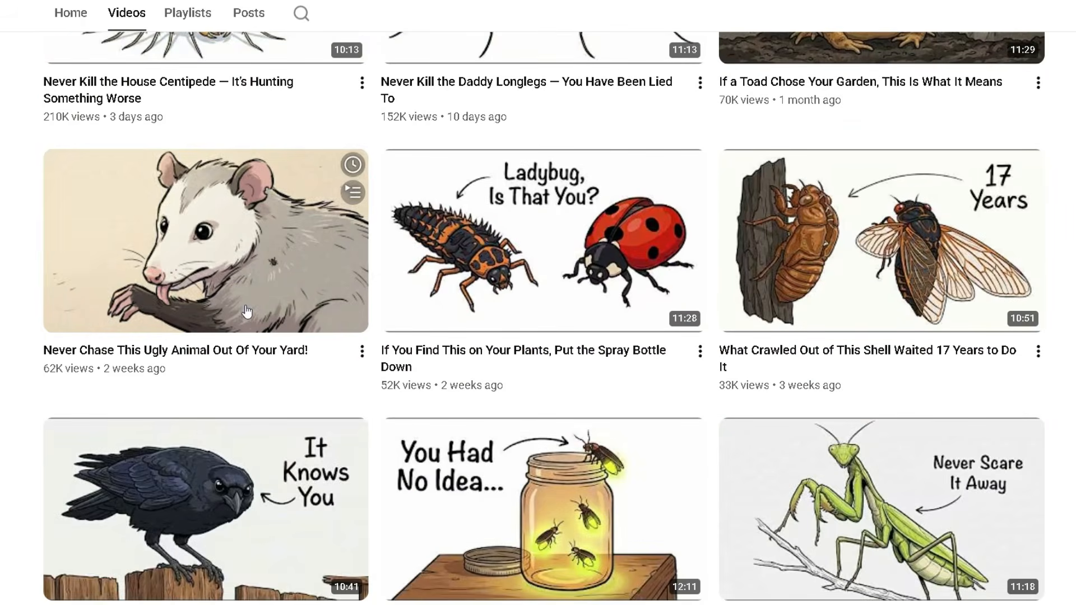
pyautogui.scroll(-4, 247, 312)
pyautogui.scroll(13, 247, 312)
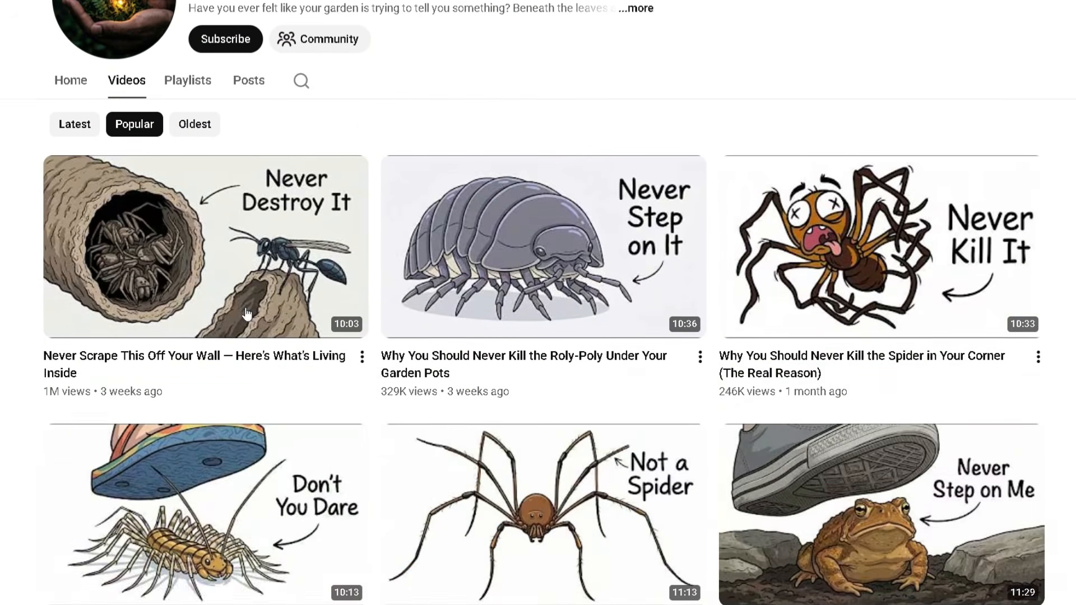
pyautogui.scroll(4, 247, 312)
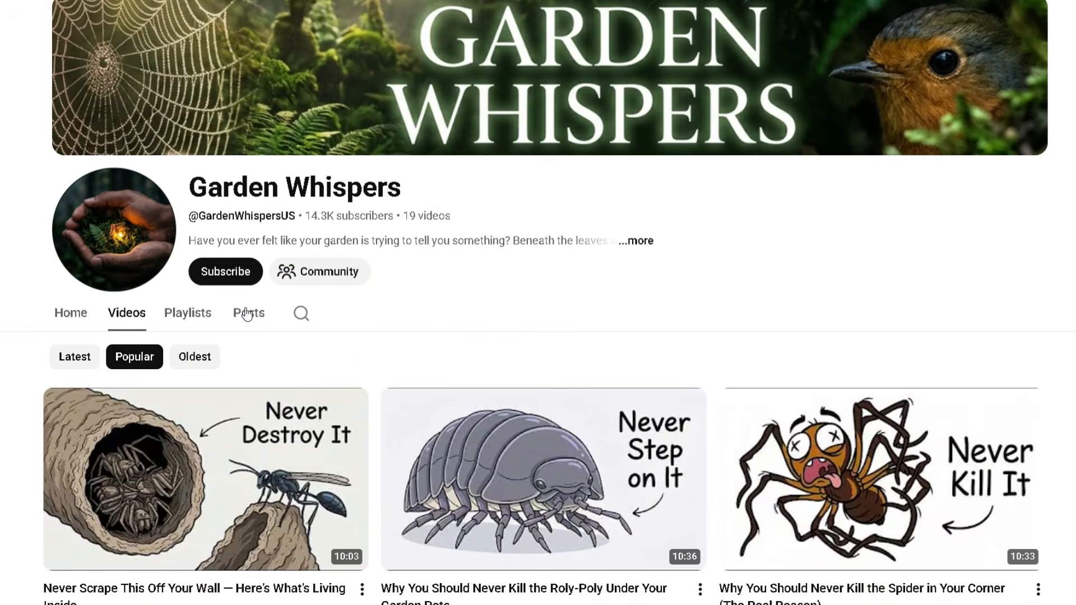
pyautogui.click(191, 355)
pyautogui.scroll(-1, 168, 476)
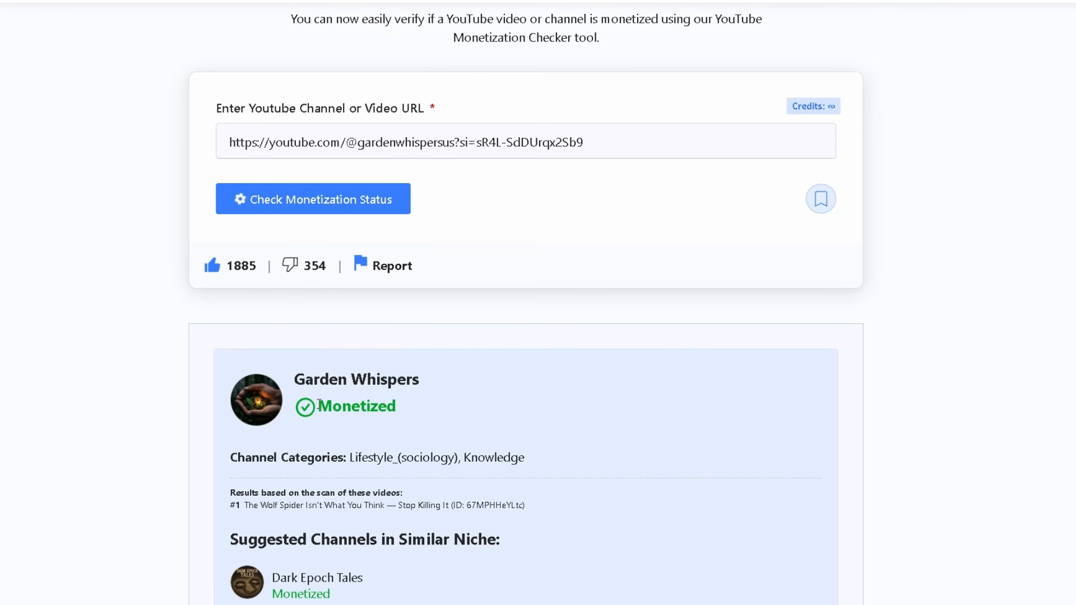
pyautogui.moveTo(317, 405); pyautogui.dragTo(399, 405)
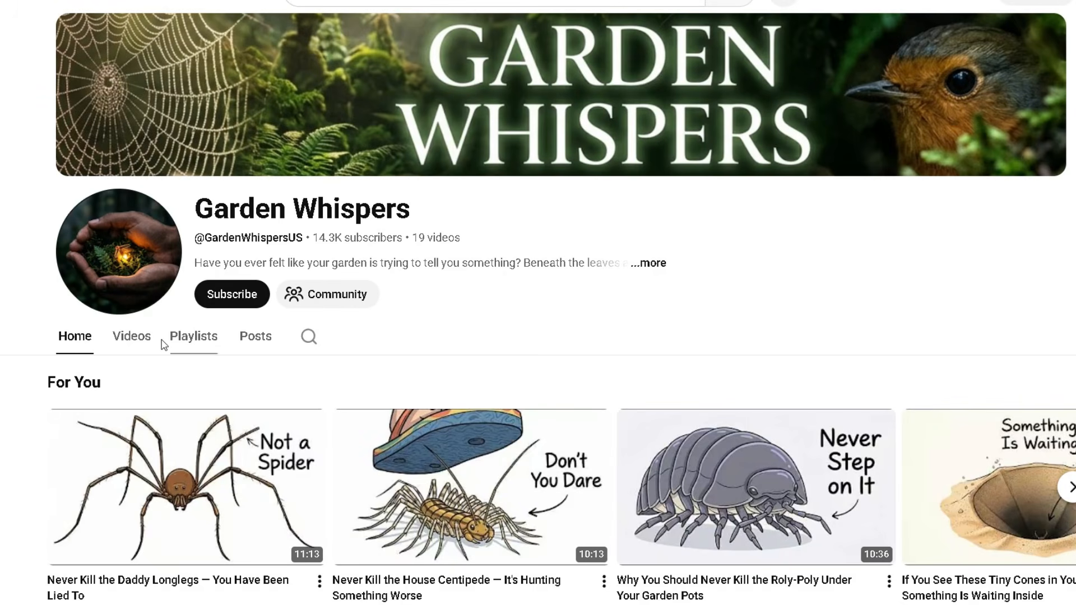
# - List the Garden Whispers channel's videos by popularity and look through them
pyautogui.click(145, 337)
pyautogui.scroll(-3, 145, 331)
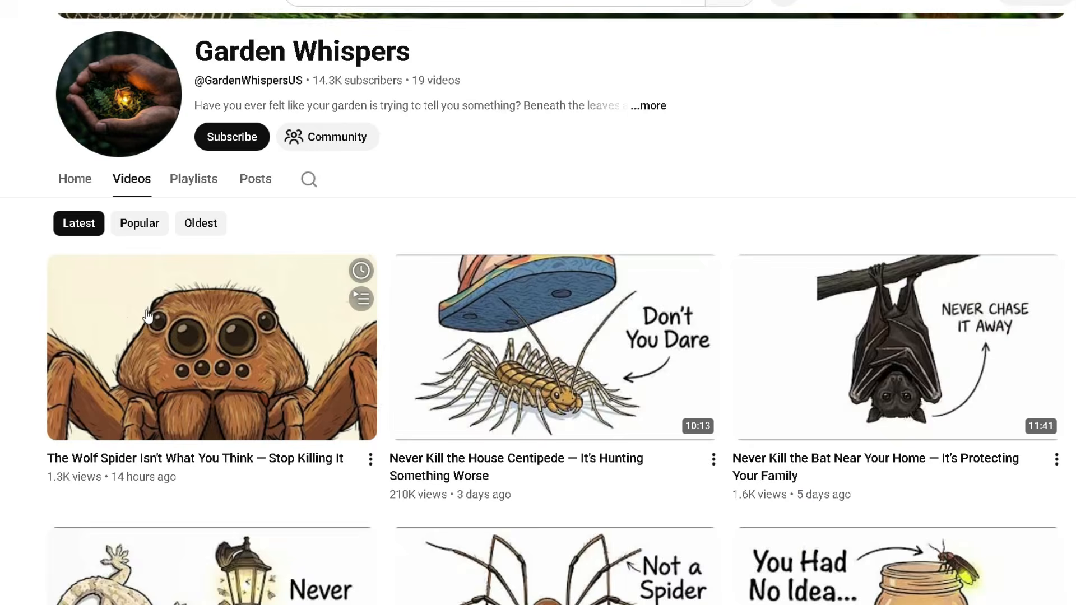
pyautogui.click(138, 225)
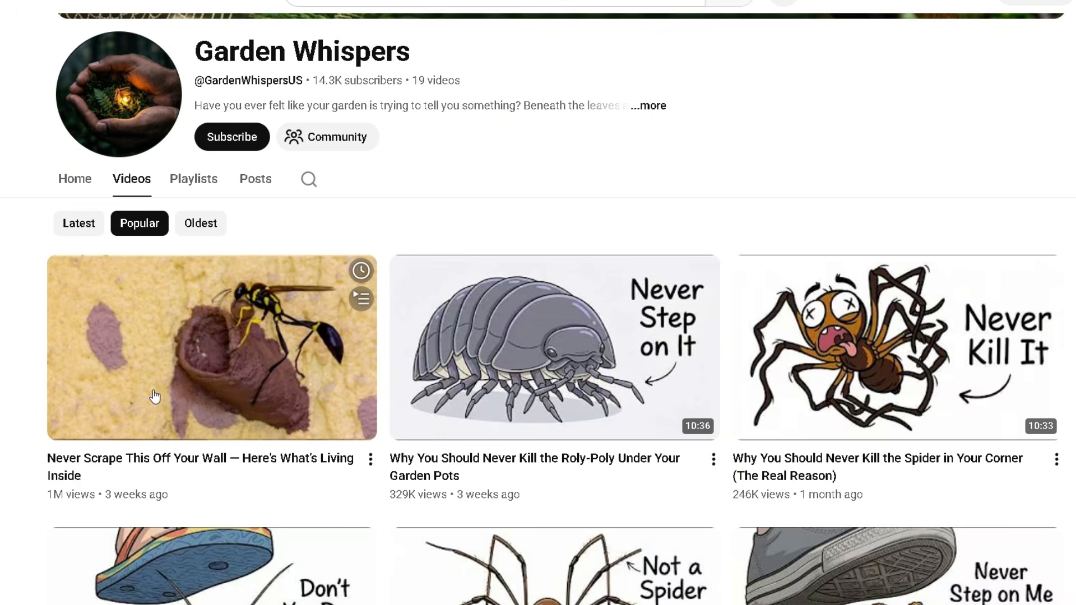
pyautogui.scroll(-5, 155, 397)
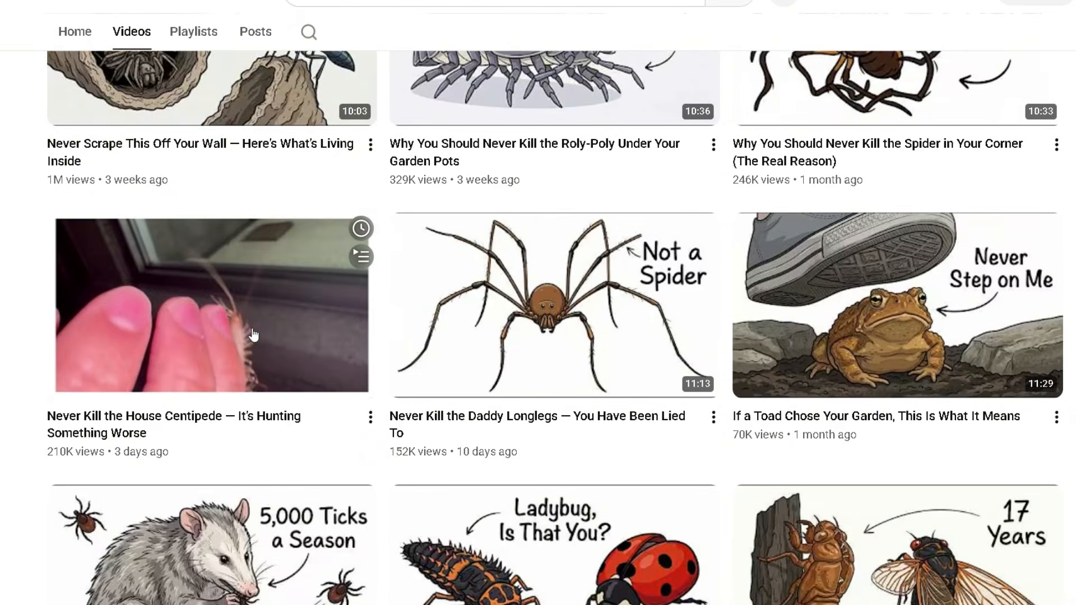
pyautogui.scroll(-5, 253, 335)
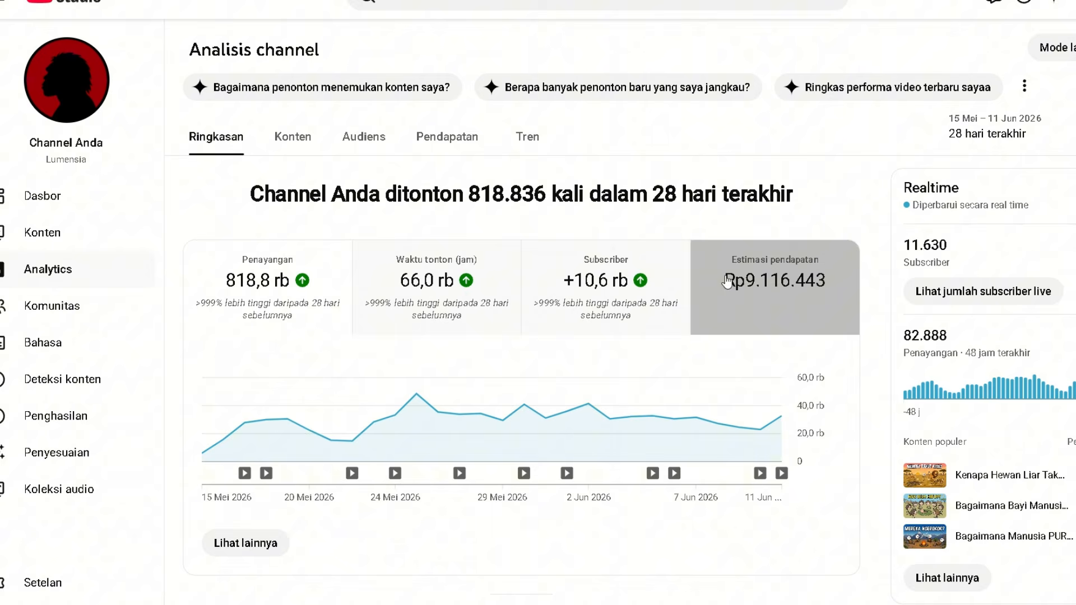
# - Check the estimated revenue figure in the YouTube Studio channel analytics
pyautogui.moveTo(727, 280); pyautogui.dragTo(833, 296)
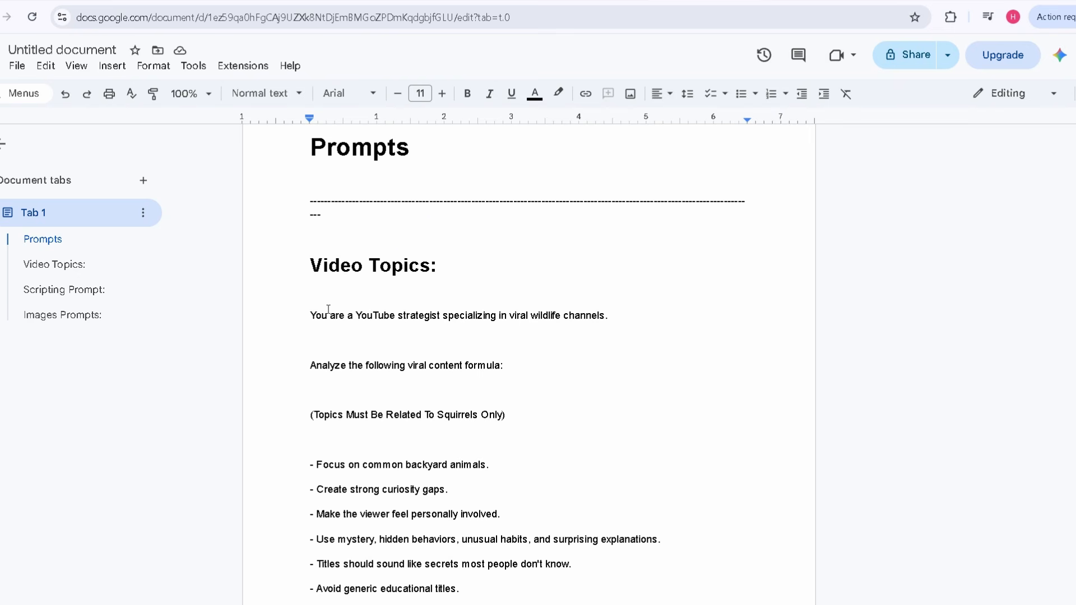
# - Copy the entire Video Topics prompt, including its heading, from the Google Docs prompts document
pyautogui.moveTo(310, 269); pyautogui.dragTo(626, 315)
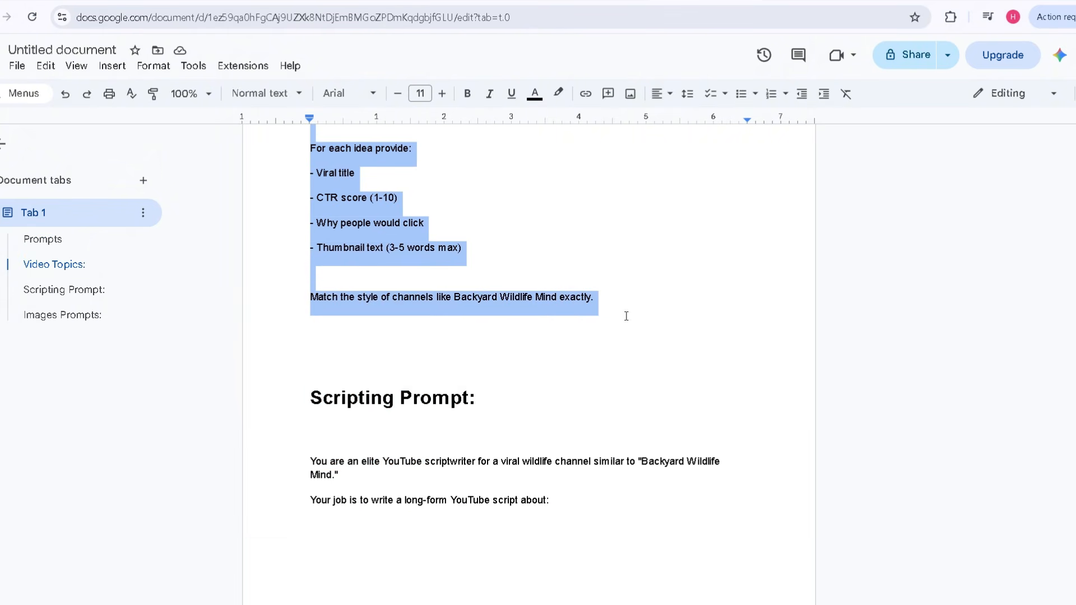
pyautogui.rightClick(375, 220)
pyautogui.click(417, 258)
# - Switch to ChatGPT, paste the copied Video Topics prompt into a new chat and send it
pyautogui.click(780, 1)
pyautogui.click(418, 315)
pyautogui.rightClick(418, 315)
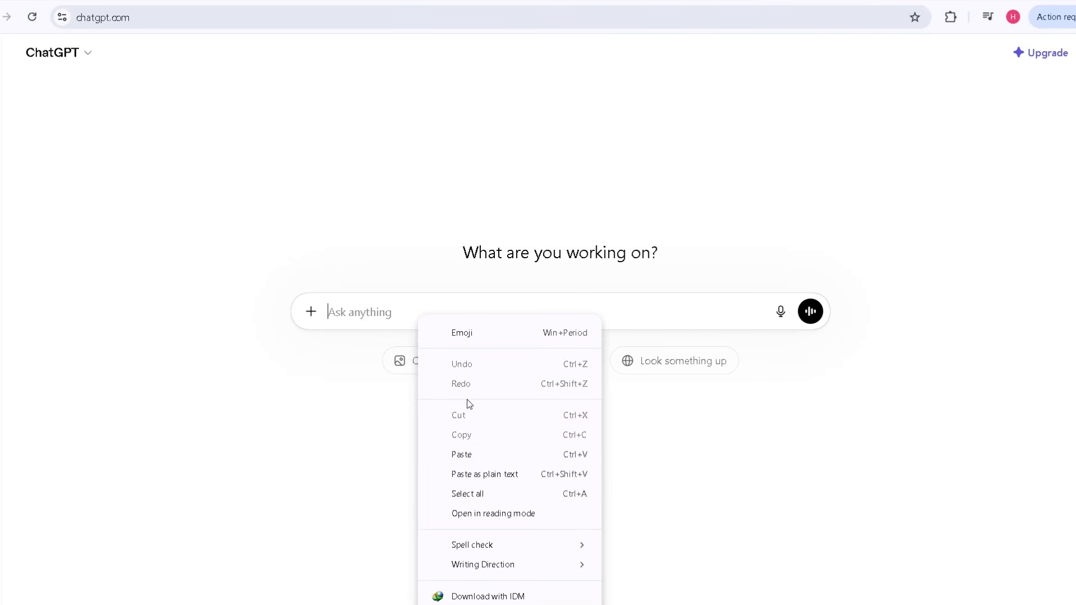
pyautogui.click(479, 454)
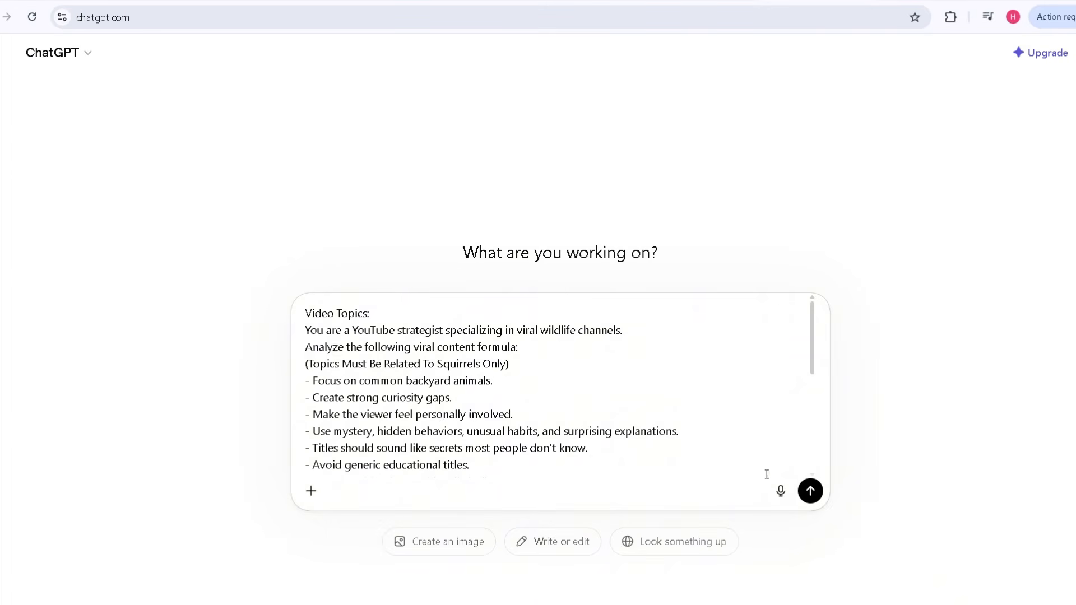
pyautogui.click(809, 491)
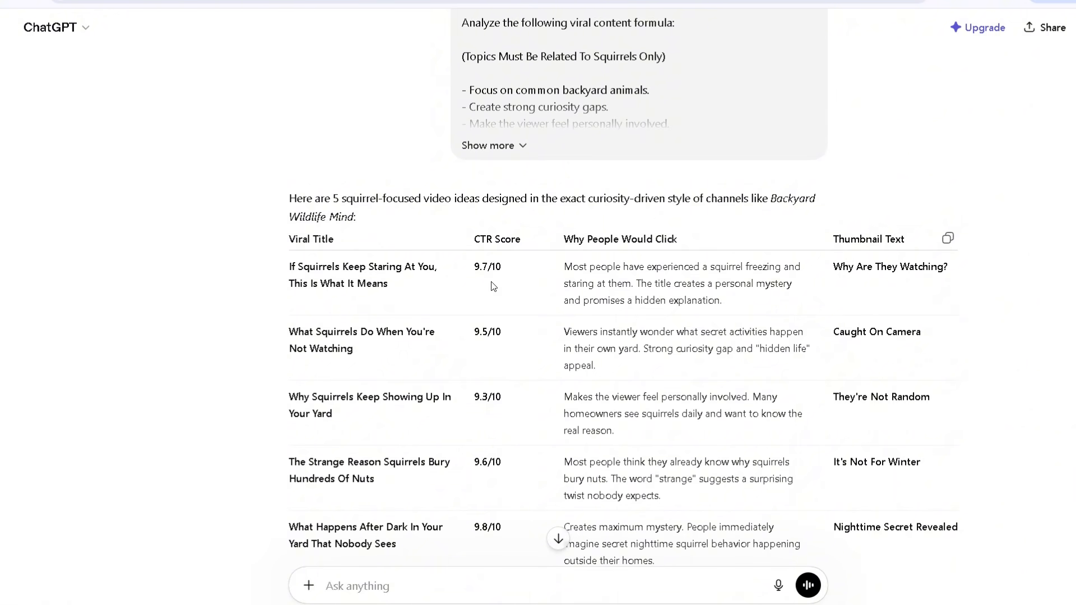
# - Review the suggested squirrel video ideas and send the follow-up request "buatkan untuk target penonton indonesia"
pyautogui.scroll(-3, 394, 390)
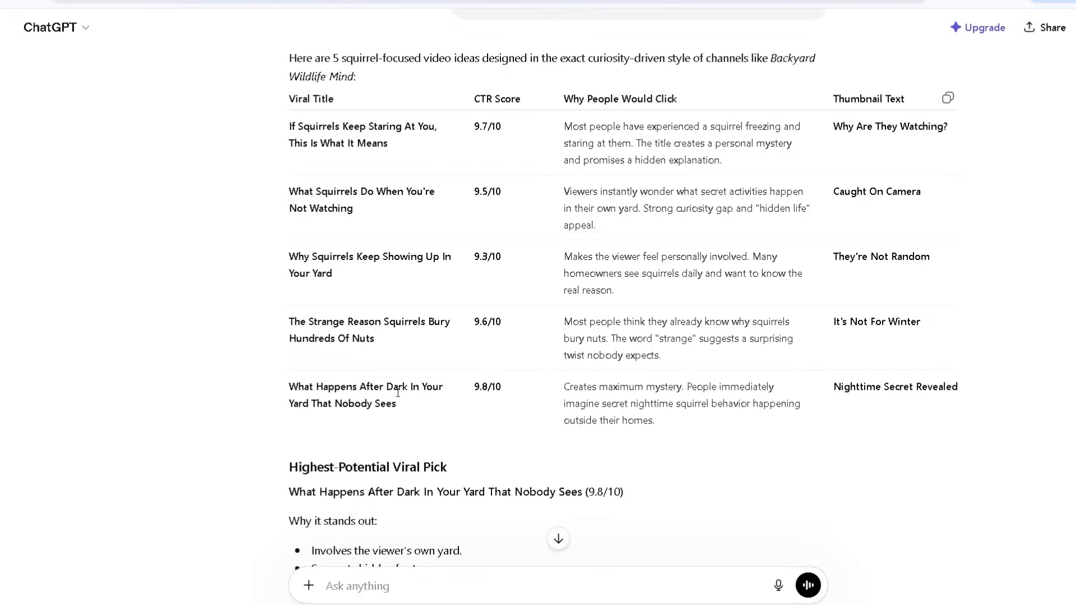
pyautogui.scroll(3, 437, 434)
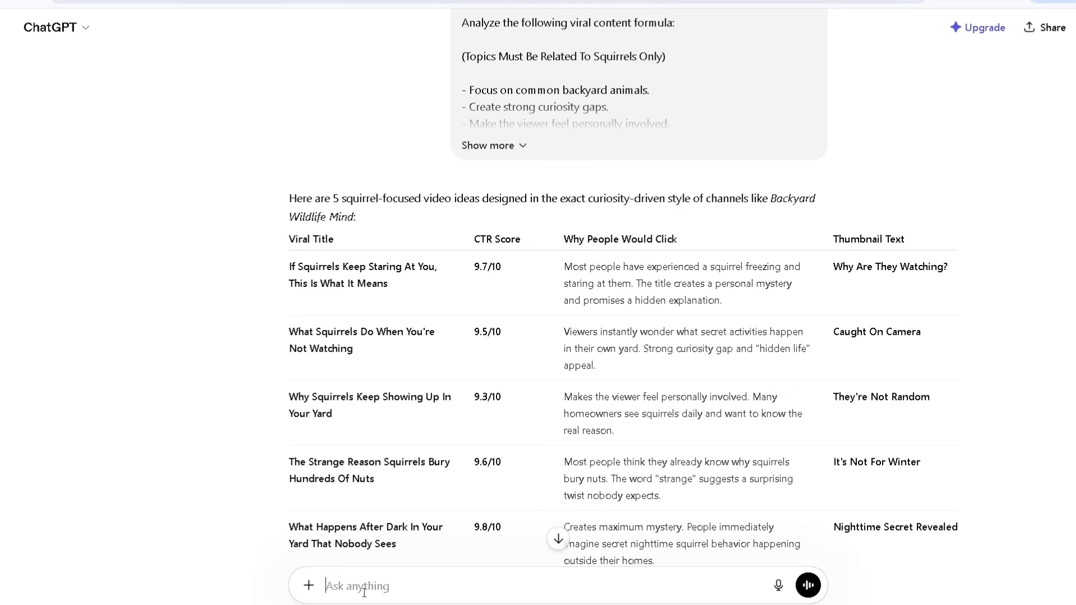
pyautogui.write('buatkan untuk target penonton indonesia')
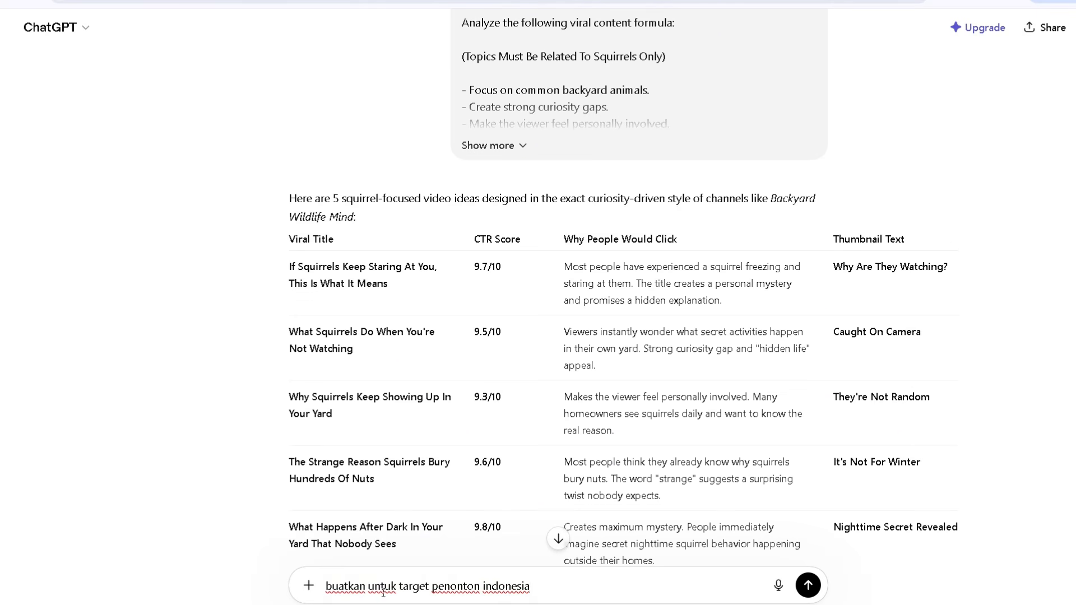
pyautogui.click(807, 585)
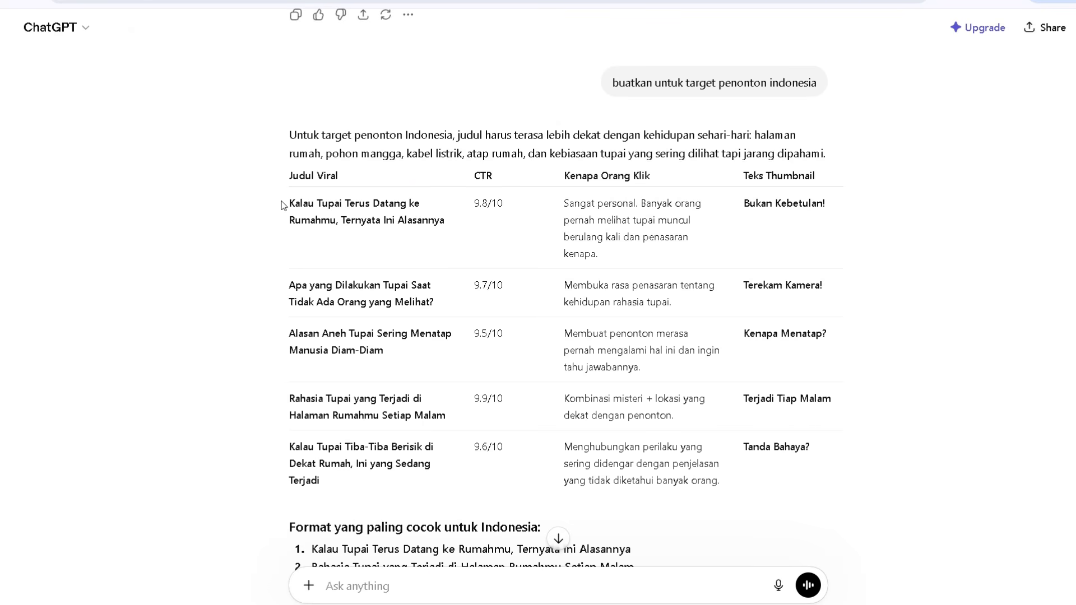
pyautogui.moveTo(285, 196); pyautogui.dragTo(404, 229)
pyautogui.click(340, 218)
# - Switch back to the Google Docs prompts document and copy the entire Scripting Prompt section, from its heading through the OUTPUT paragraph
pyautogui.click(644, 1)
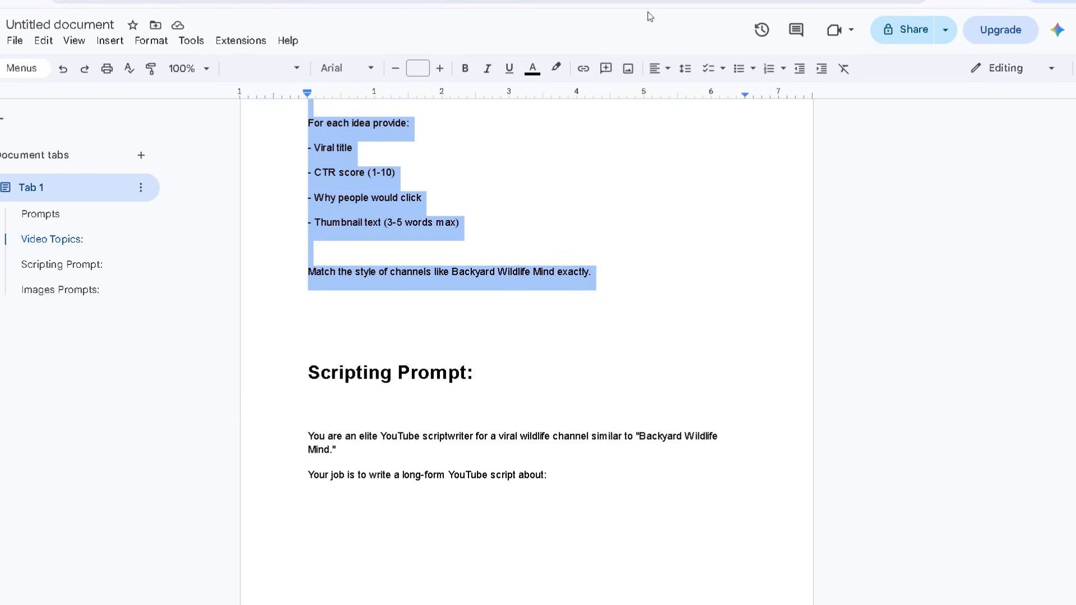
pyautogui.scroll(-4, 412, 313)
pyautogui.click(413, 312)
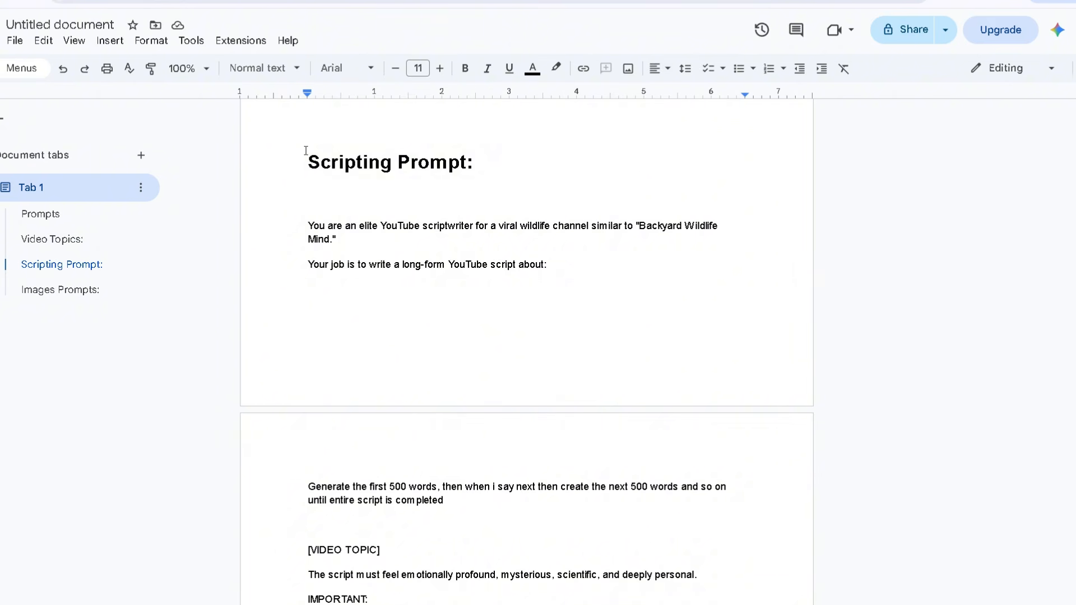
pyautogui.moveTo(306, 151); pyautogui.dragTo(575, 216)
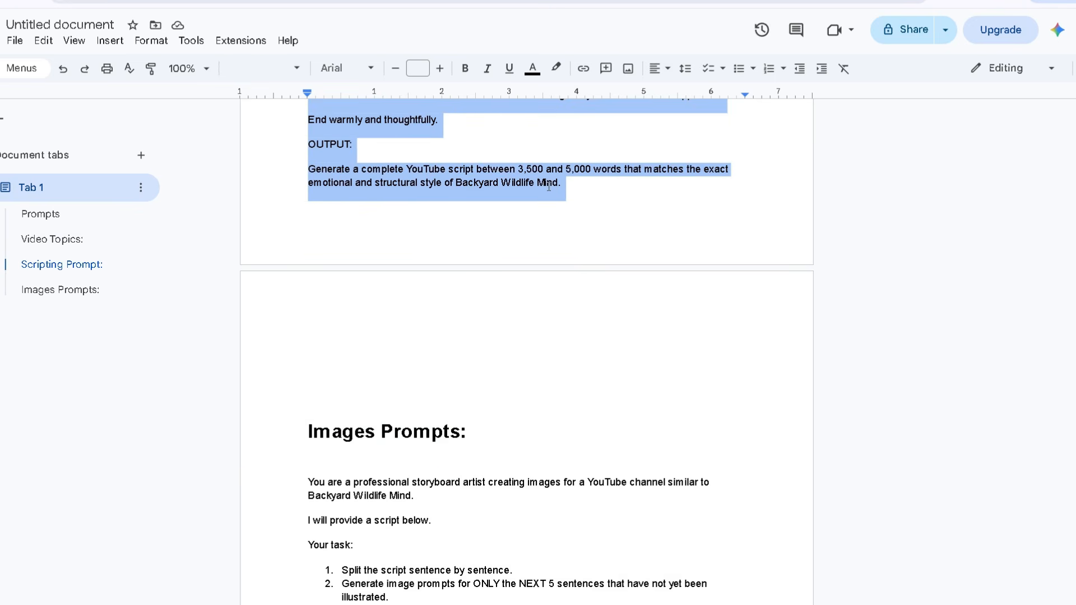
pyautogui.rightClick(574, 218)
pyautogui.click(577, 223)
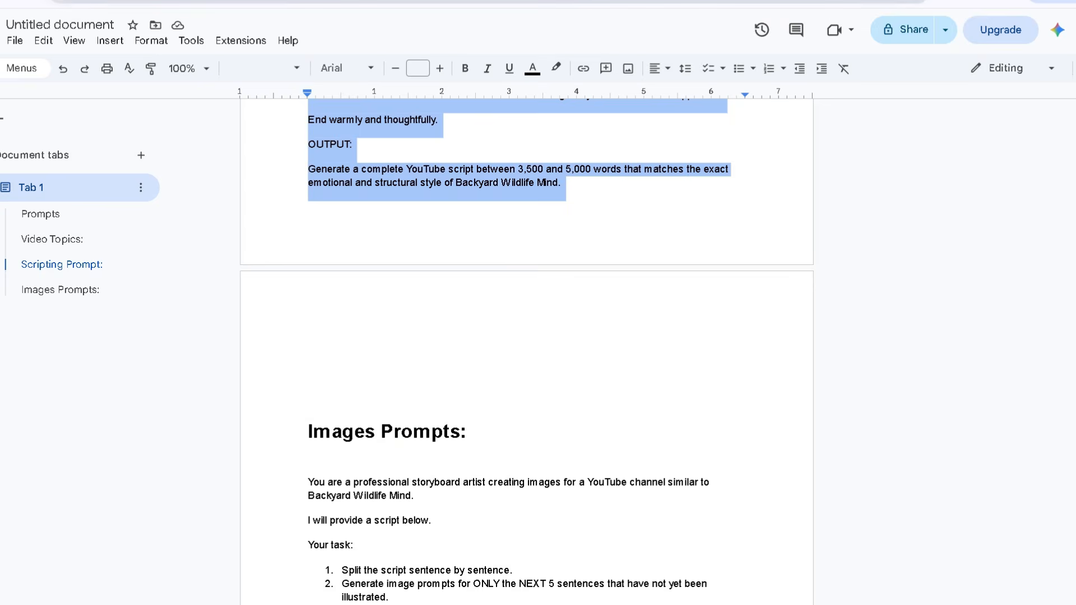
# - Return to the ChatGPT conversation and paste the copied Scripting Prompt into the message box
pyautogui.click(728, 0)
pyautogui.rightClick(413, 593)
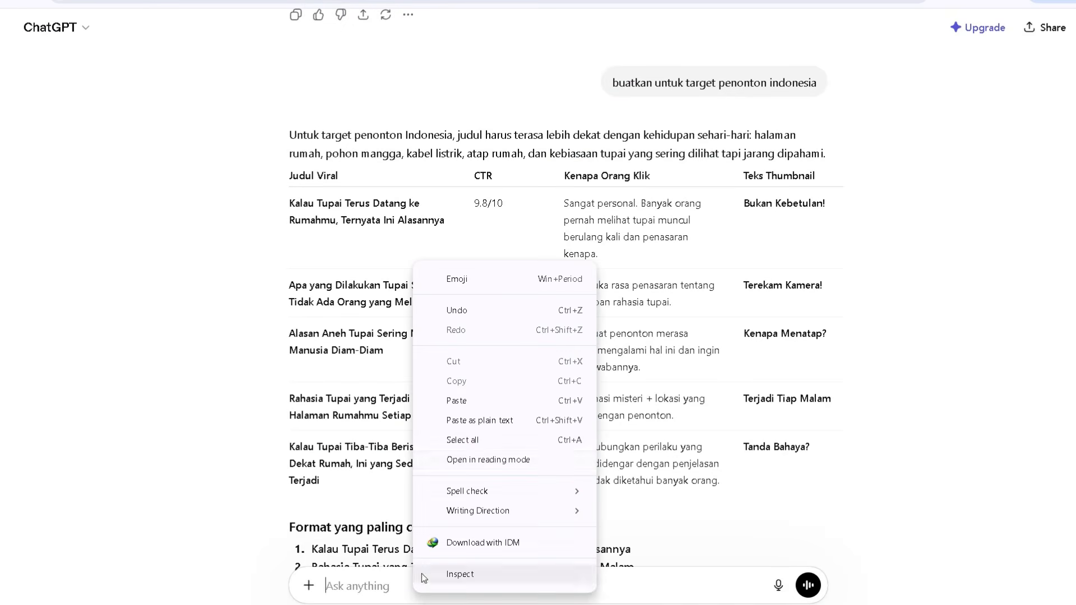
pyautogui.click(471, 396)
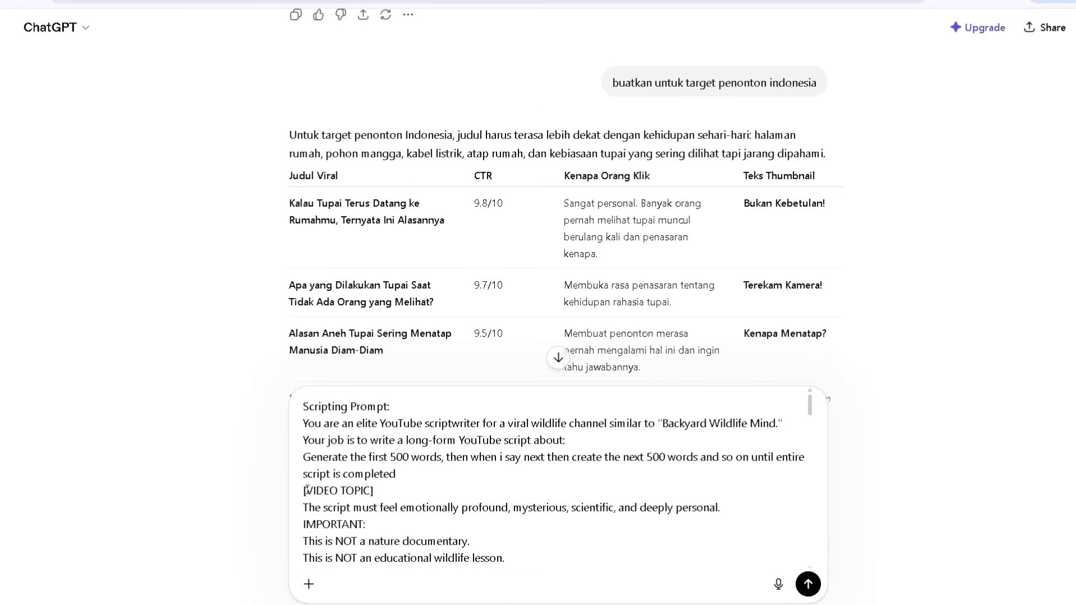
# - Copy the suggested title "Kalau Tupai Terus Datang ke Rumahmu, Ternyata Ini Alasannya" from the table of Indonesian video ideas
pyautogui.moveTo(306, 490); pyautogui.dragTo(371, 497)
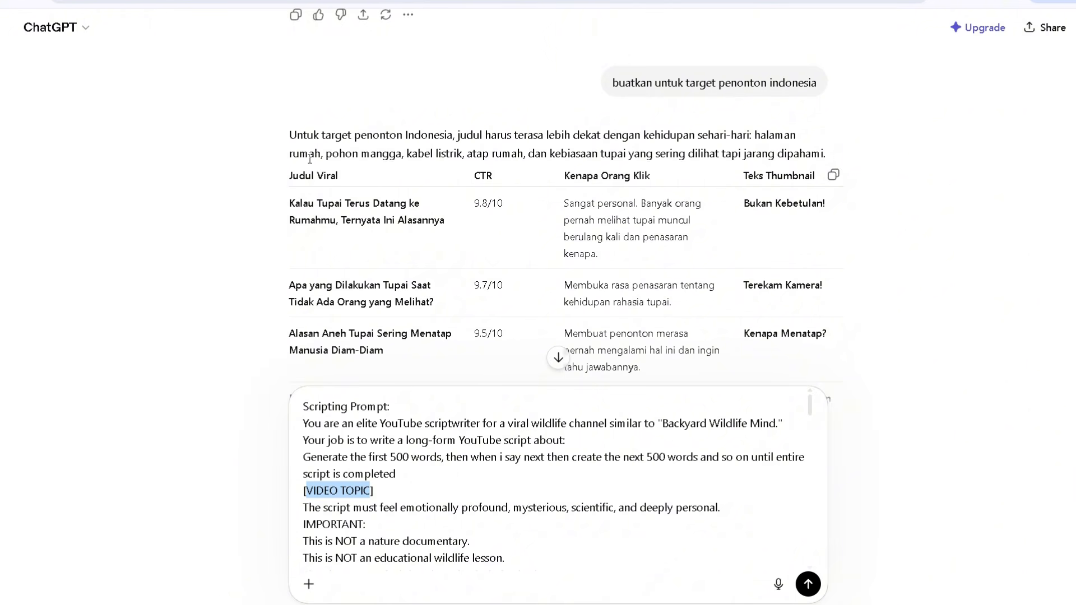
pyautogui.moveTo(284, 201); pyautogui.dragTo(384, 220)
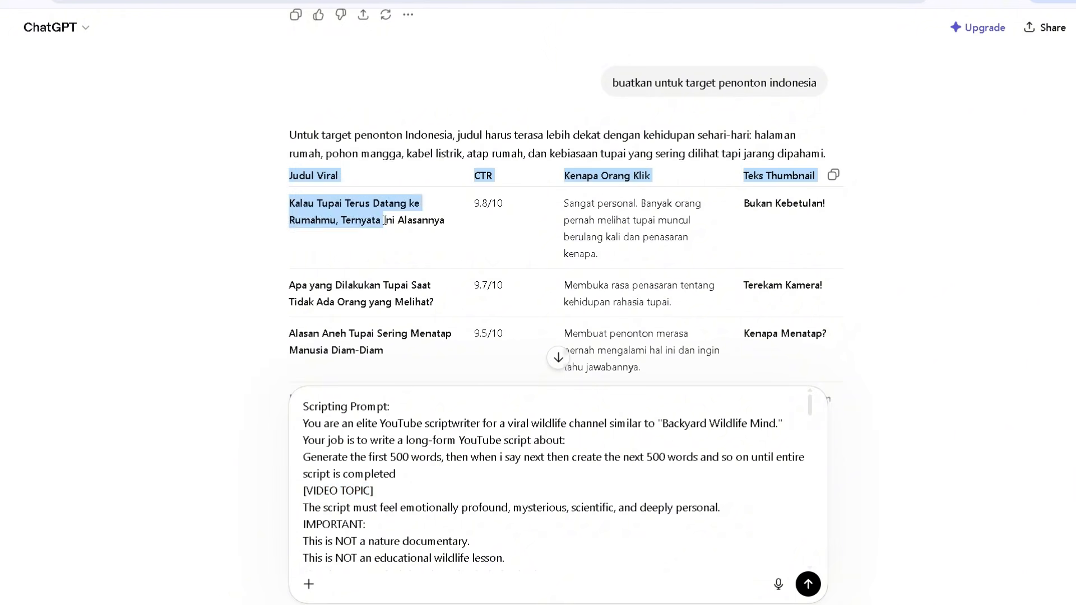
pyautogui.click(385, 220)
pyautogui.moveTo(288, 203); pyautogui.dragTo(407, 220)
pyautogui.click(399, 224)
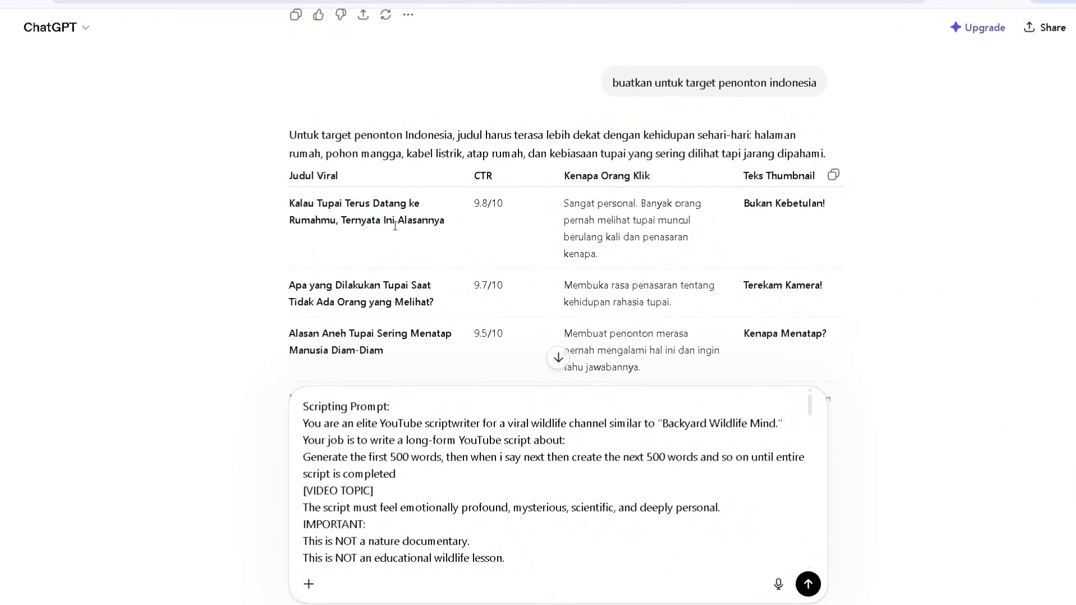
pyautogui.tripleClick(395, 224)
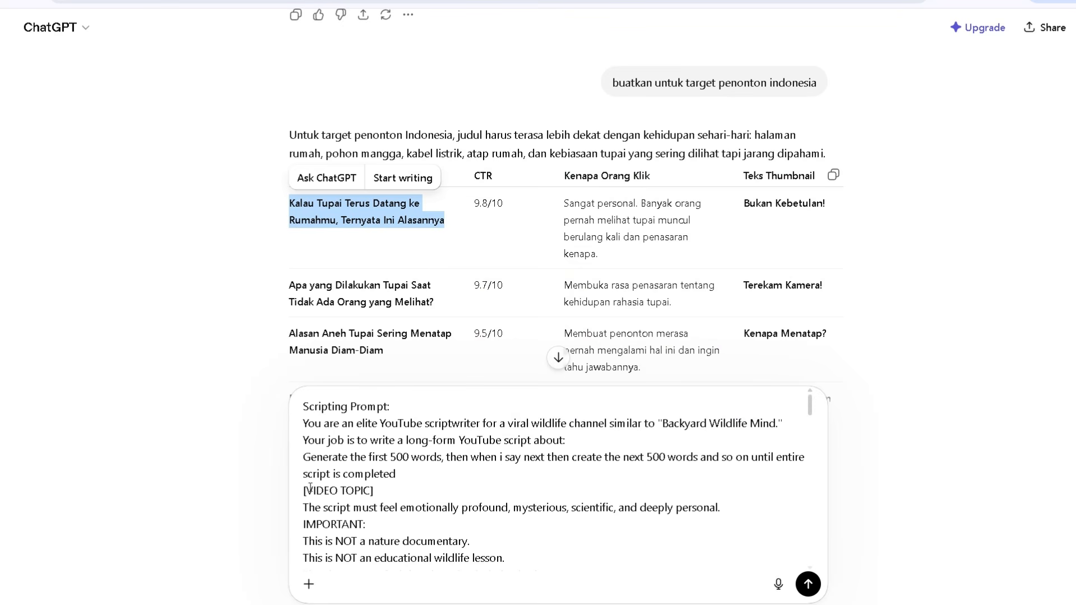
# - Replace the [VIDEO TOPIC] placeholder in the scripting prompt with the copied squirrel title and send the prompt
pyautogui.moveTo(304, 490); pyautogui.dragTo(375, 493)
pyautogui.rightClick(365, 493)
pyautogui.click(403, 177)
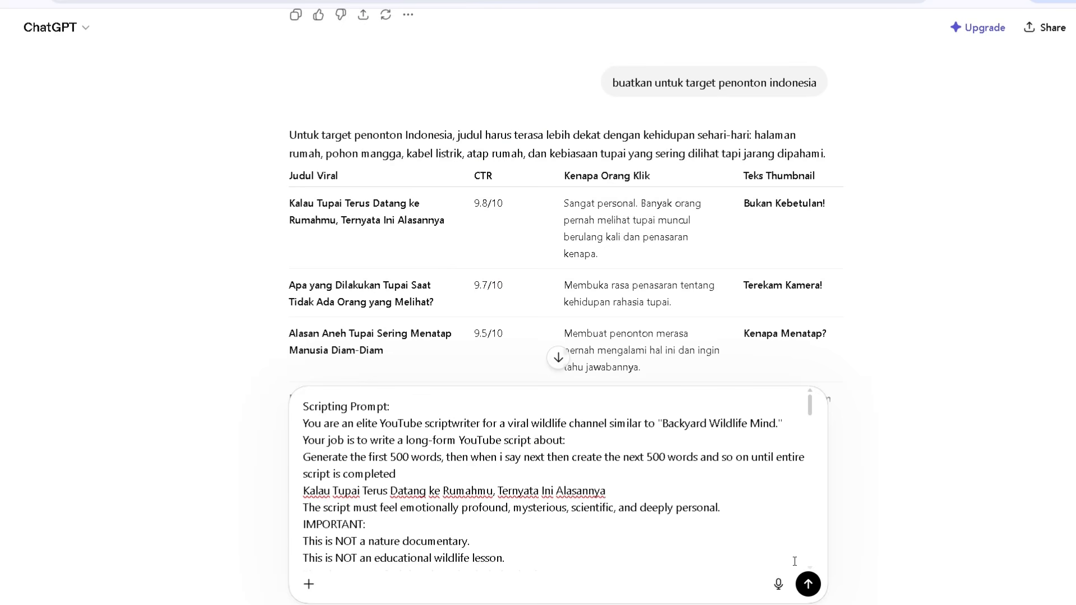
pyautogui.click(807, 584)
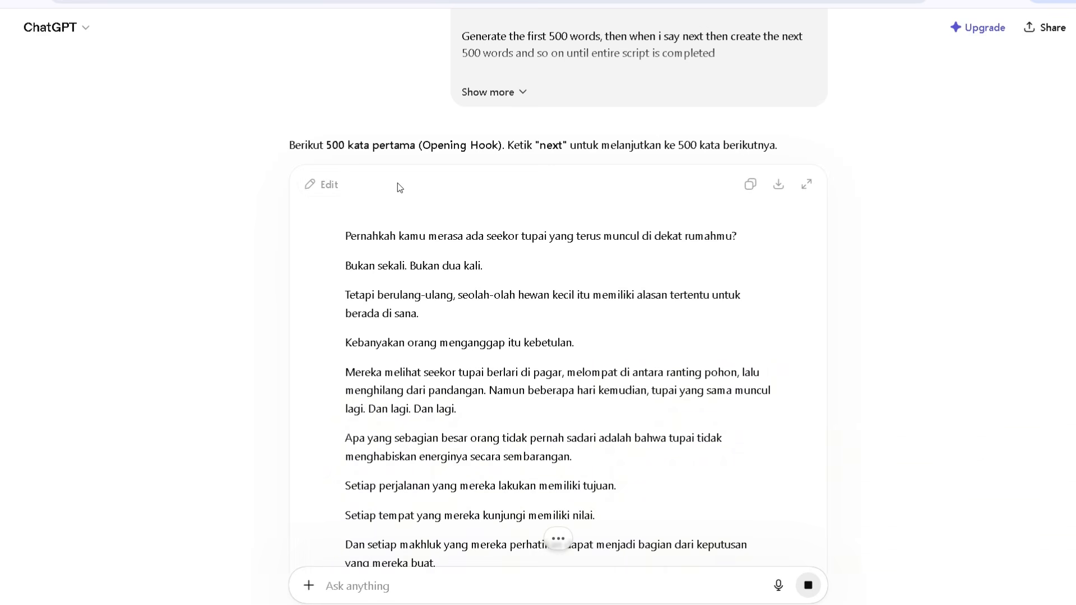
# - Review the opening hook of the generated script and send "next" to request the following 500 words
pyautogui.scroll(1, 428, 208)
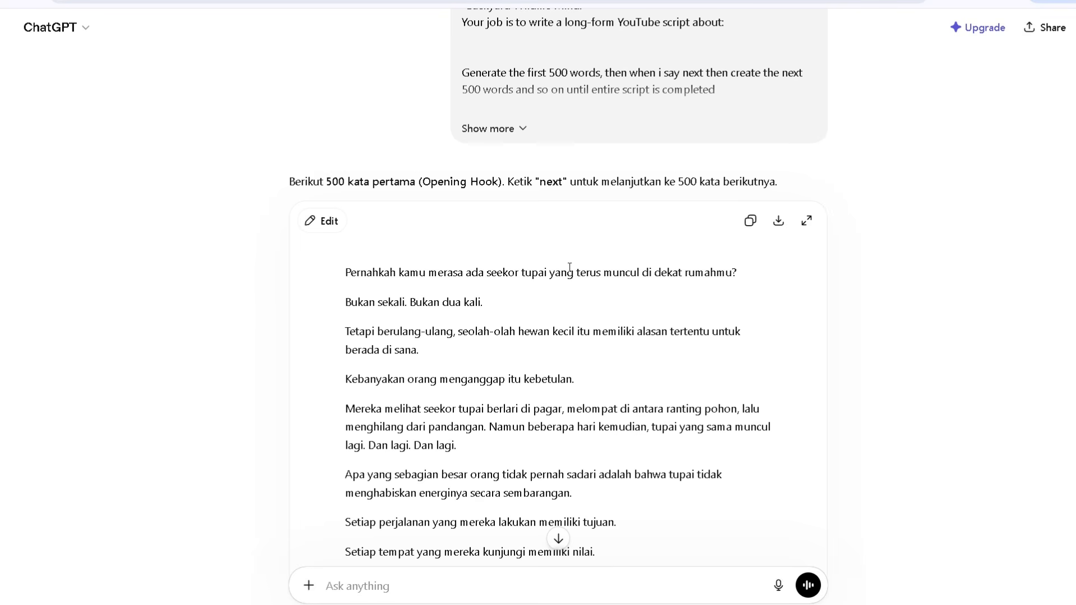
pyautogui.scroll(-9, 569, 267)
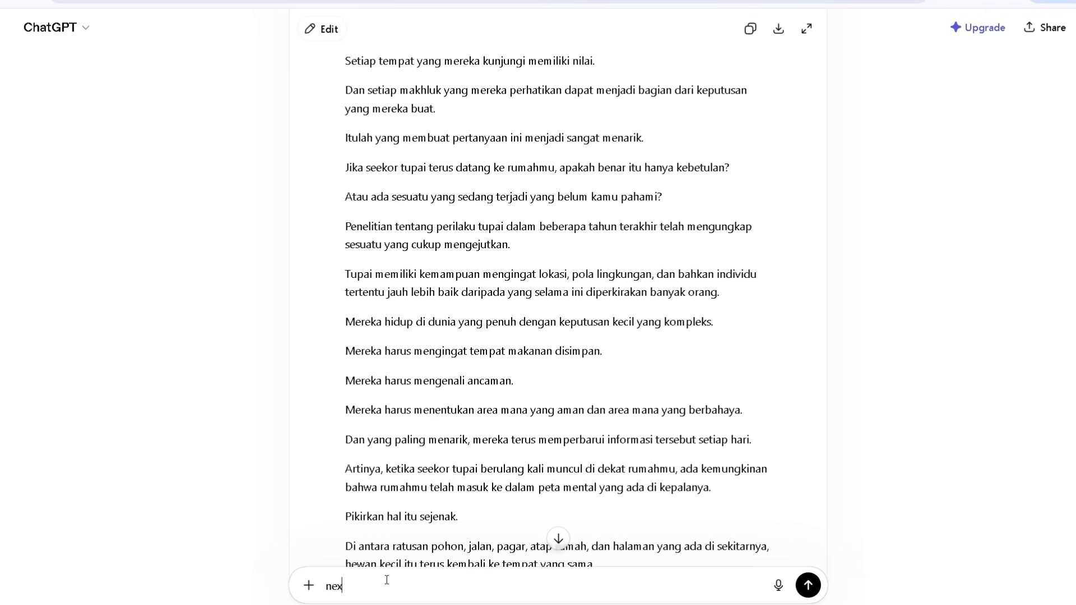
pyautogui.press('Return')
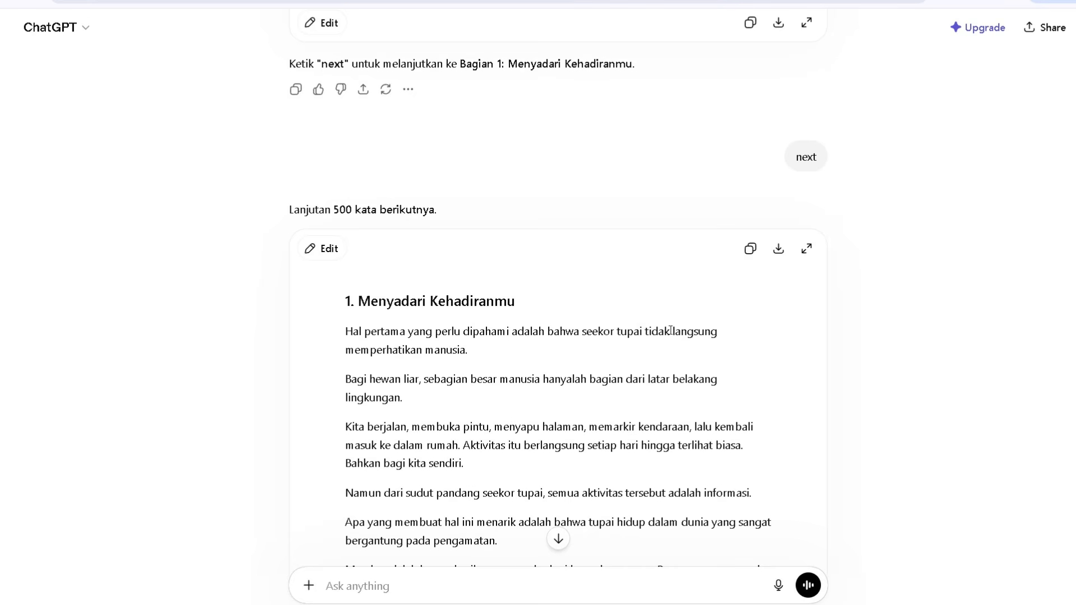
# - Read through the generated continuation sections of the squirrel script, checking how the numbered parts follow one another
pyautogui.scroll(-20, 510, 386)
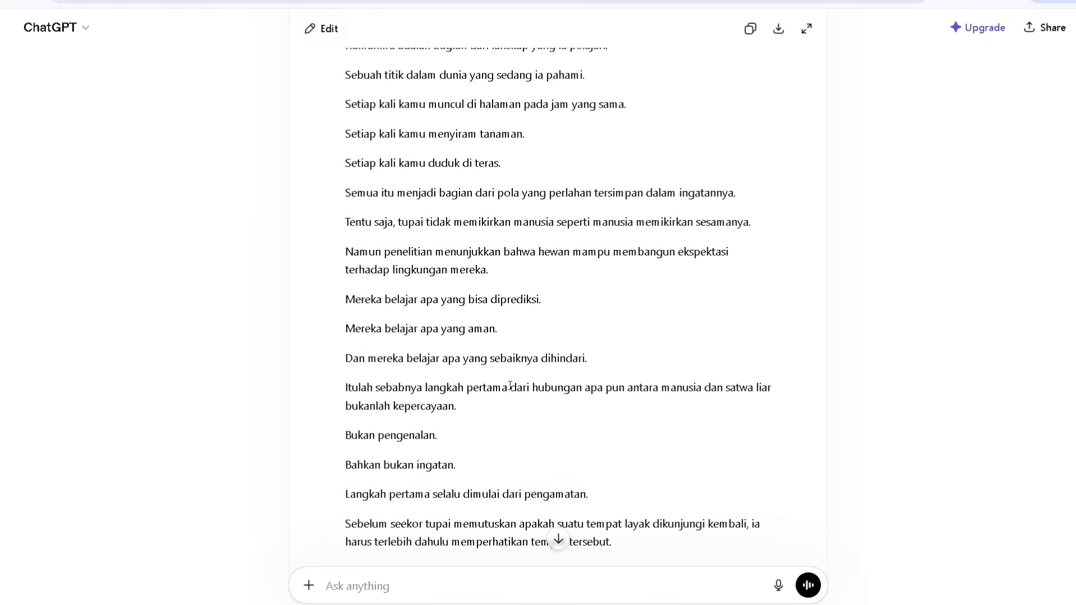
pyautogui.scroll(12, 510, 385)
pyautogui.scroll(-20, 510, 385)
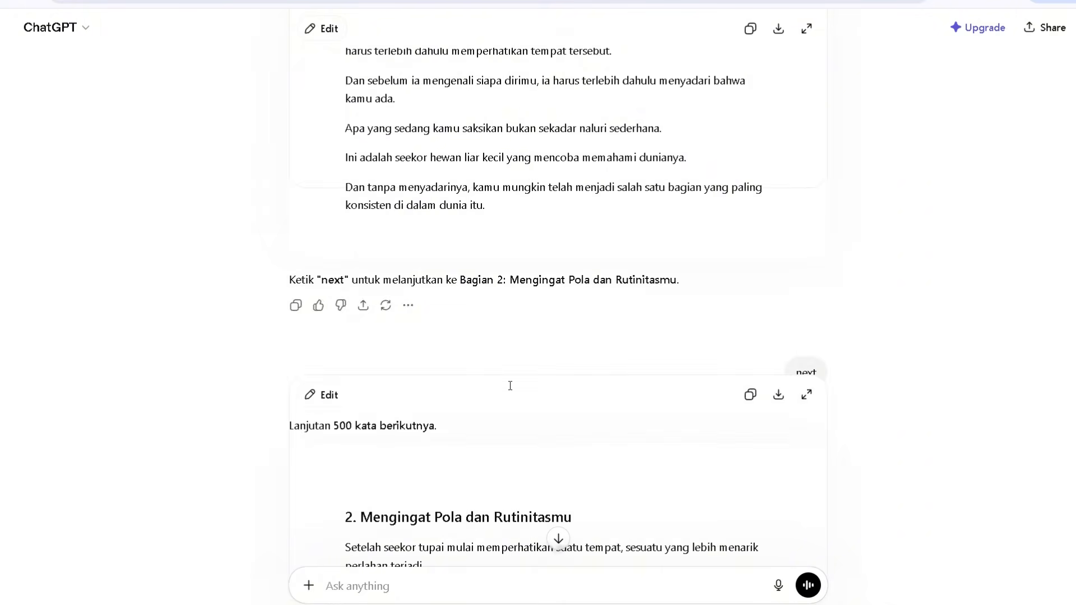
pyautogui.scroll(-20, 510, 386)
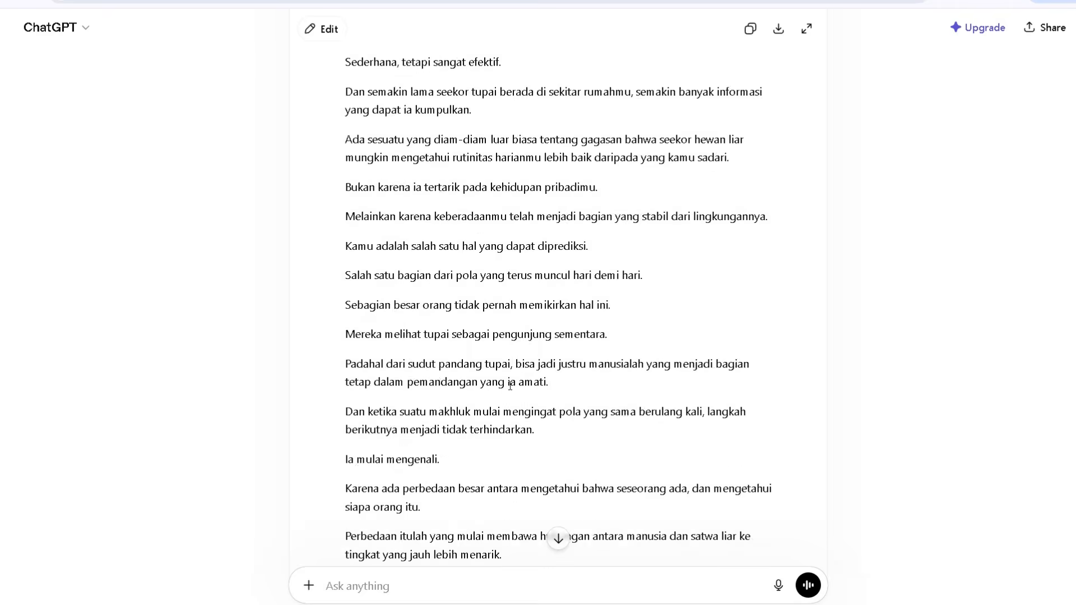
pyautogui.scroll(-20, 510, 386)
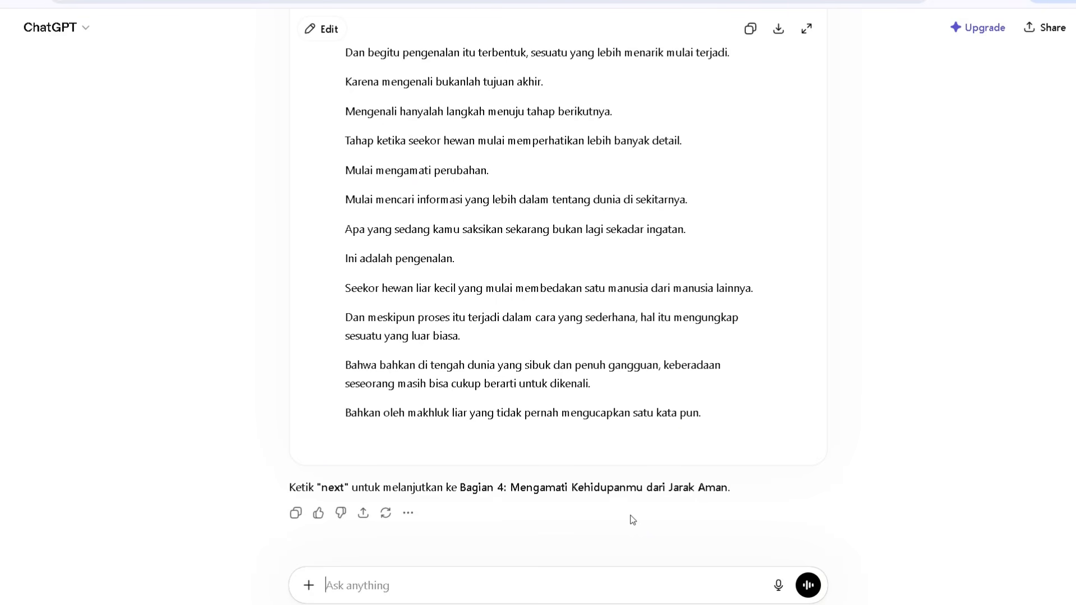
pyautogui.scroll(15, 383, 226)
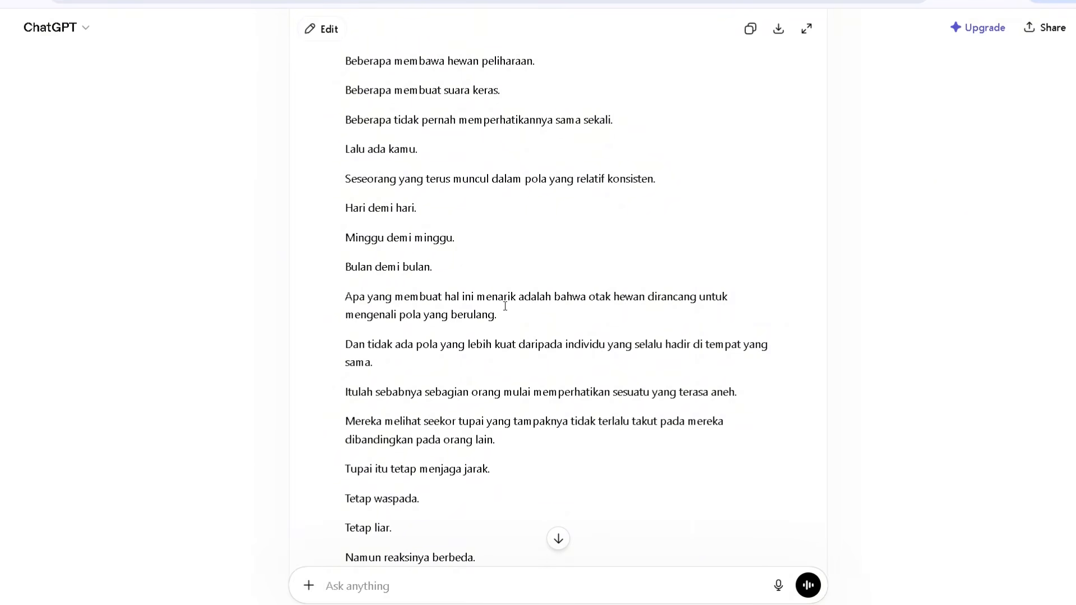
pyautogui.scroll(-15, 512, 473)
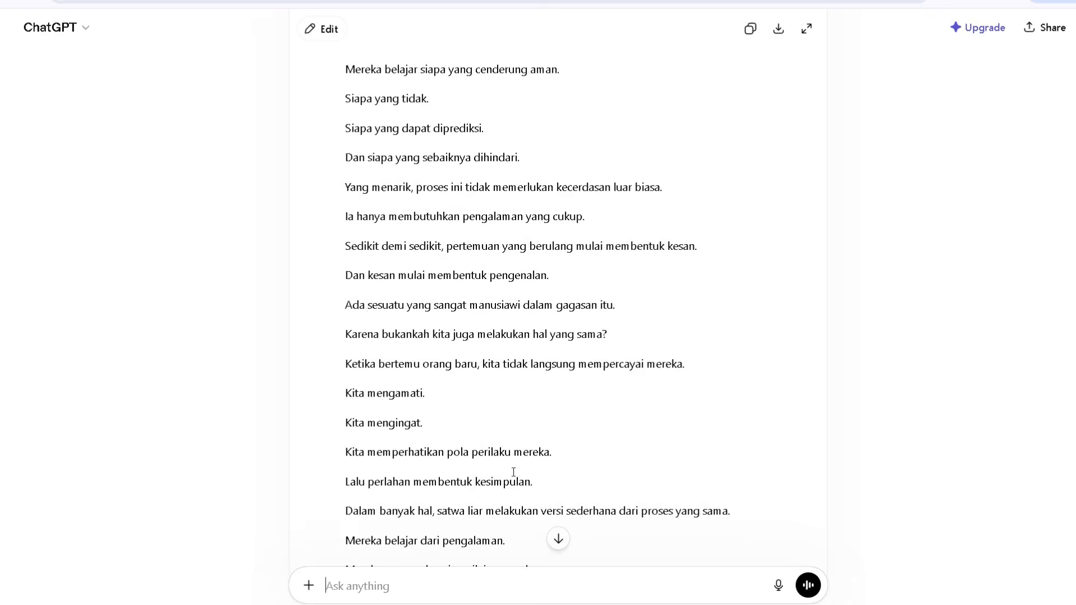
pyautogui.scroll(15, 514, 472)
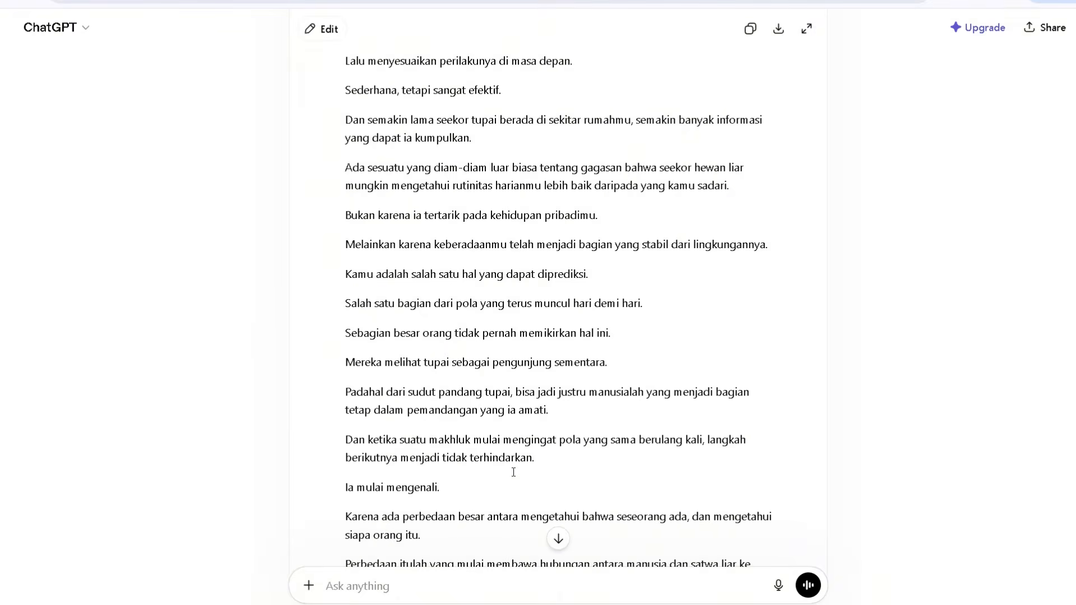
# - Return to the opening hook and copy its script text, starting from "Pernahkah kamu merasa ada seekor tupai"
pyautogui.scroll(15, 514, 472)
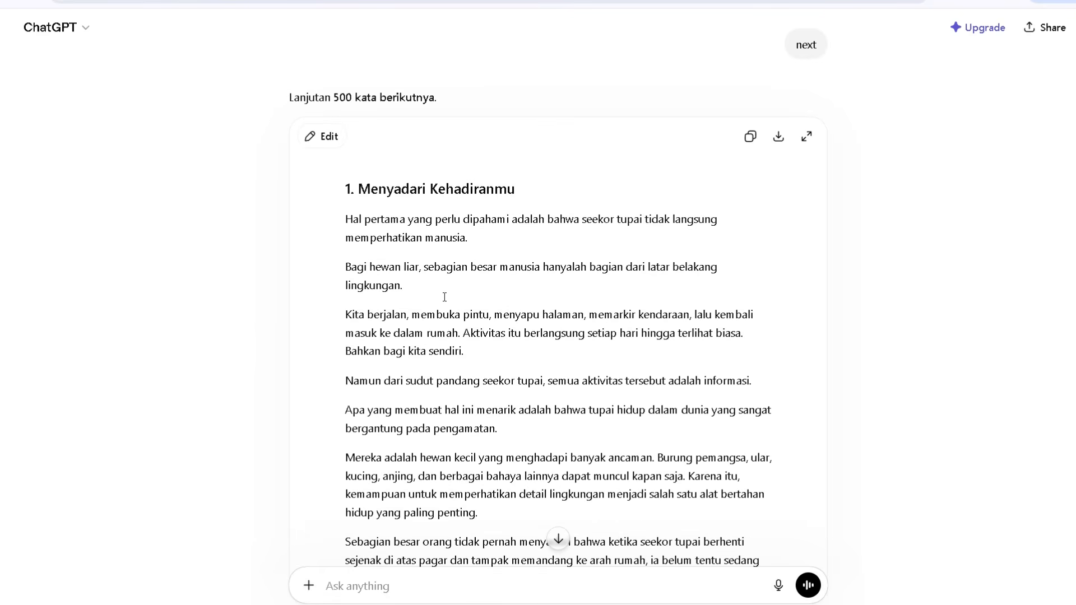
pyautogui.scroll(2, 445, 297)
pyautogui.scroll(-15, 442, 293)
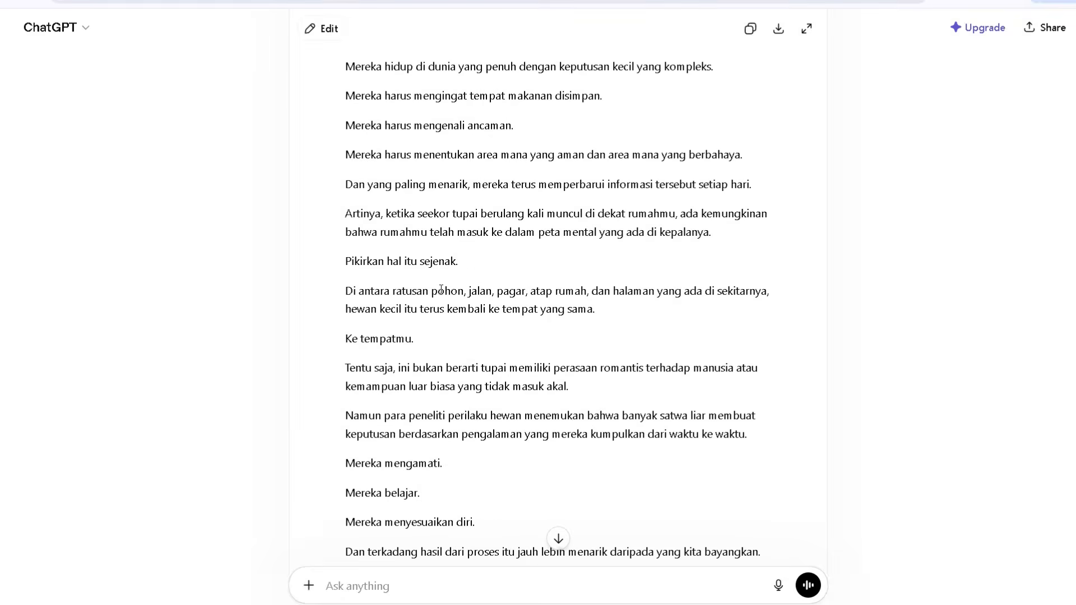
pyautogui.moveTo(346, 157); pyautogui.dragTo(626, 335)
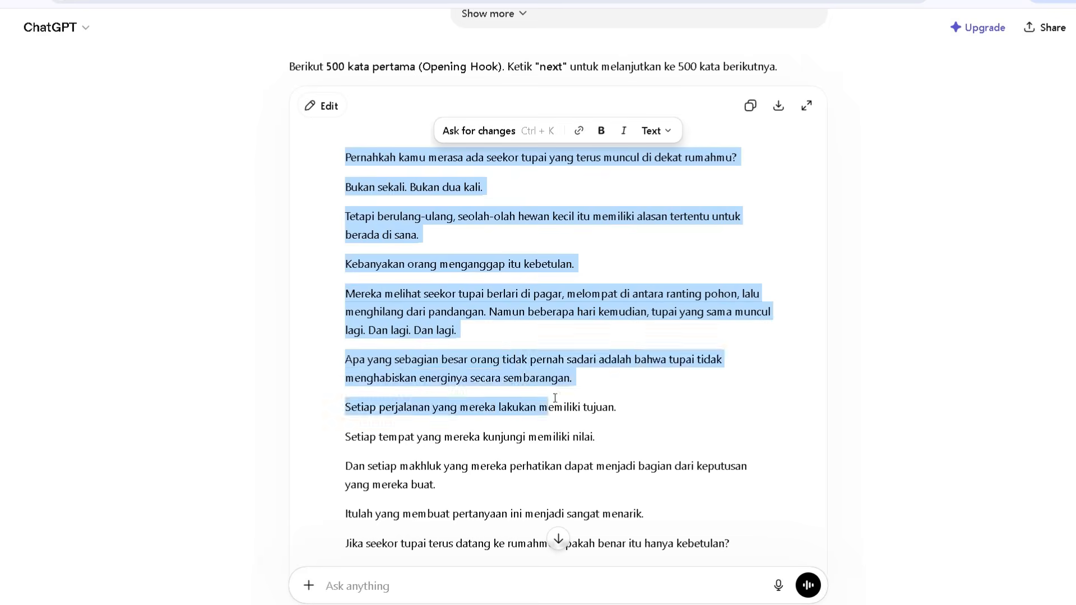
pyautogui.scroll(-5, 559, 403)
pyautogui.scroll(-1, 585, 421)
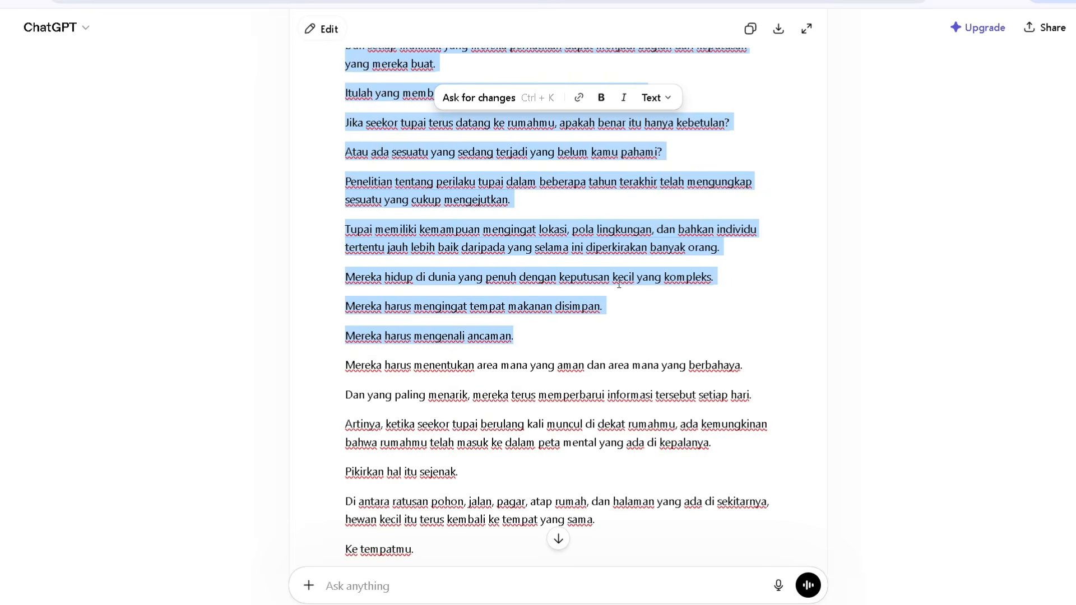
pyautogui.scroll(8, 619, 284)
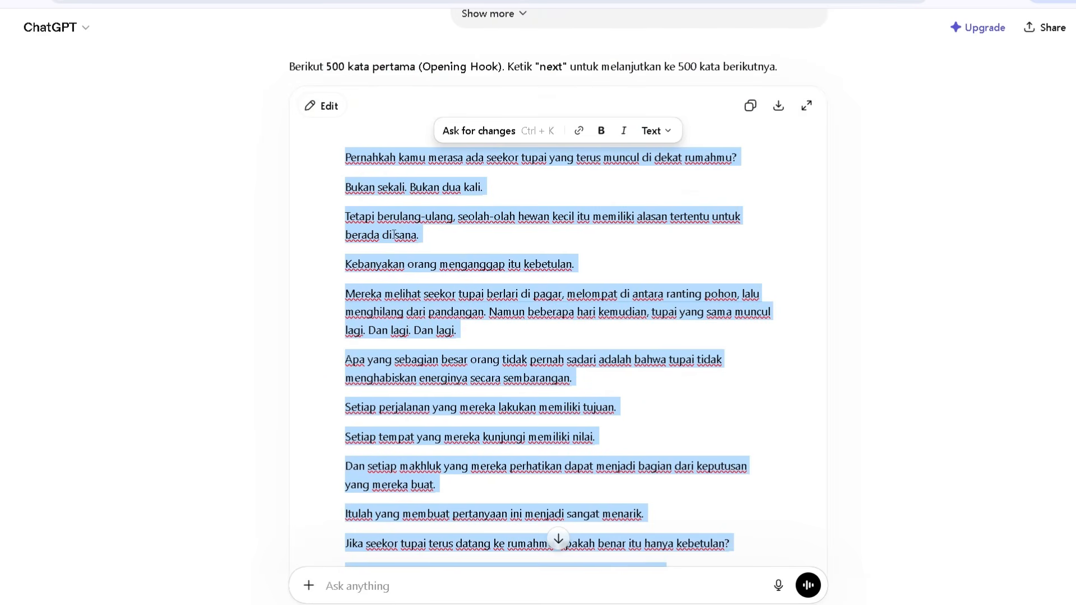
pyautogui.rightClick(439, 307)
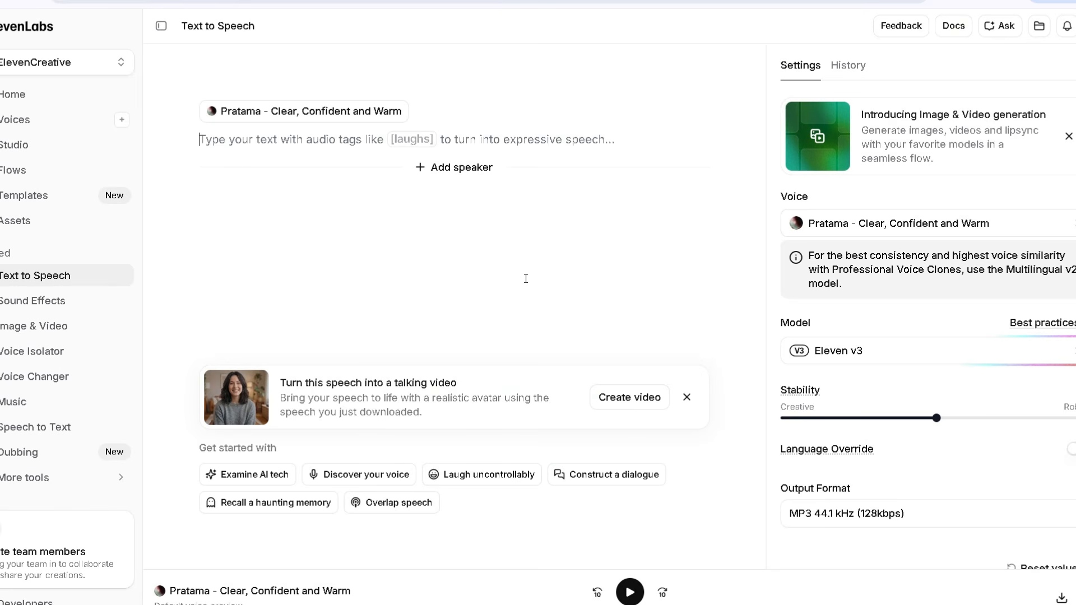
# - In ElevenLabs Text to Speech, dismiss the talking-video banner, generate speech from the pasted script text and download the MP3
pyautogui.click(686, 397)
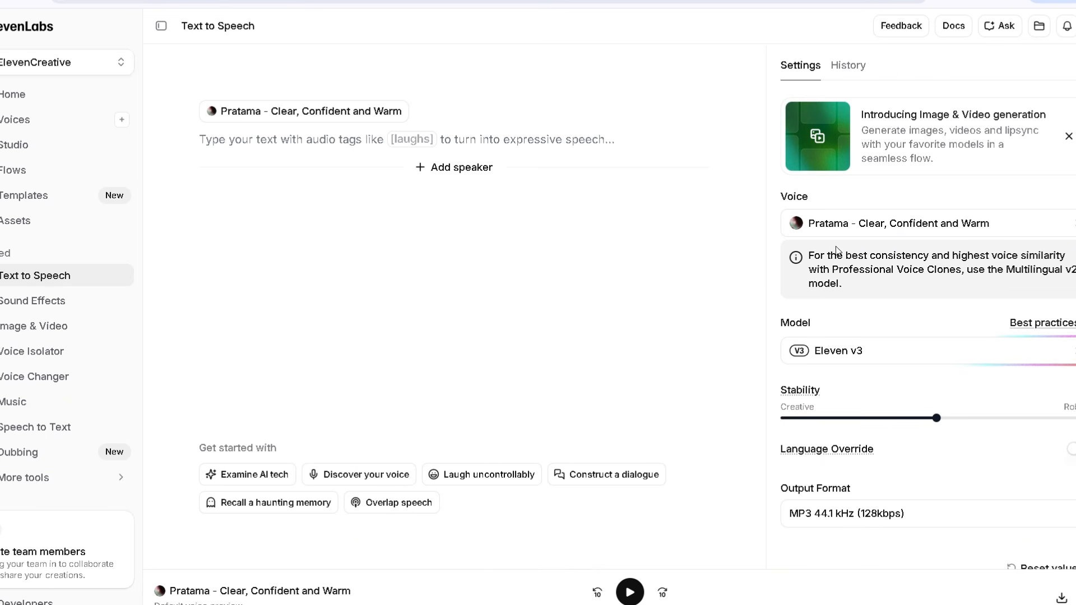
pyautogui.rightClick(250, 145)
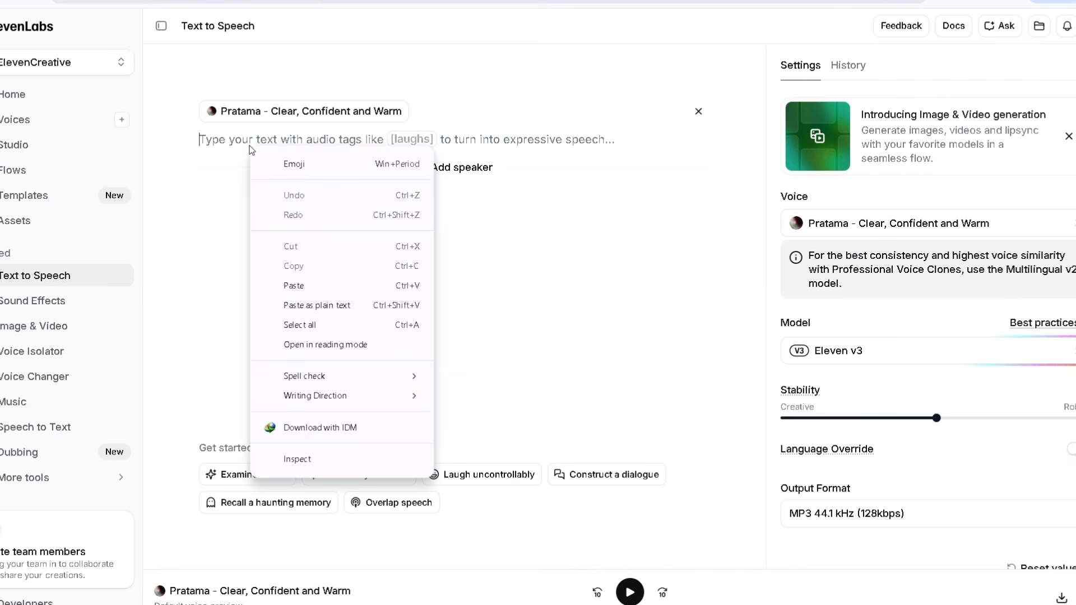
pyautogui.click(329, 288)
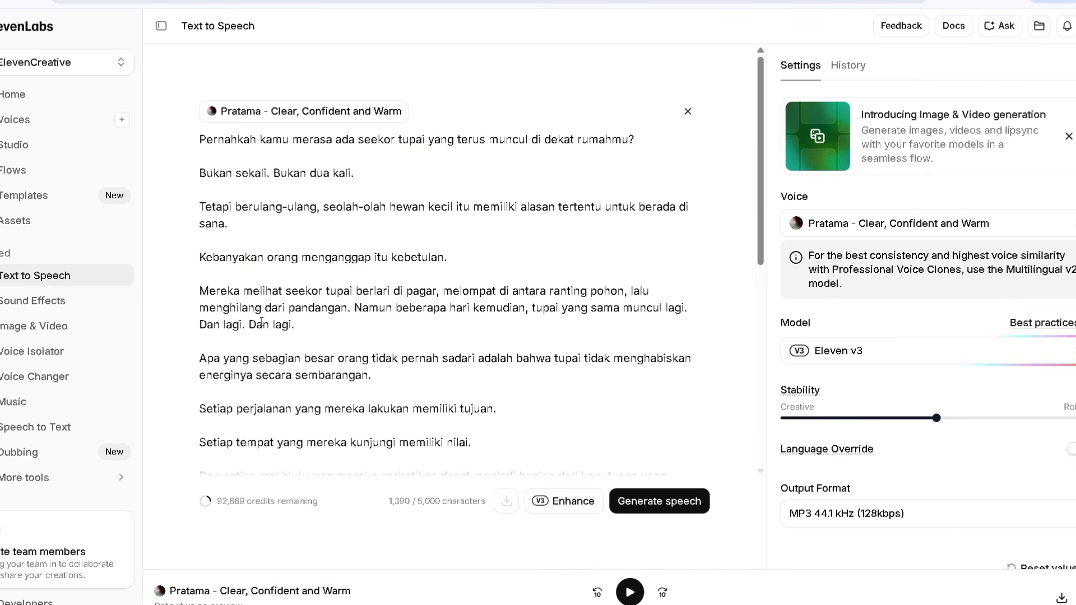
pyautogui.click(641, 502)
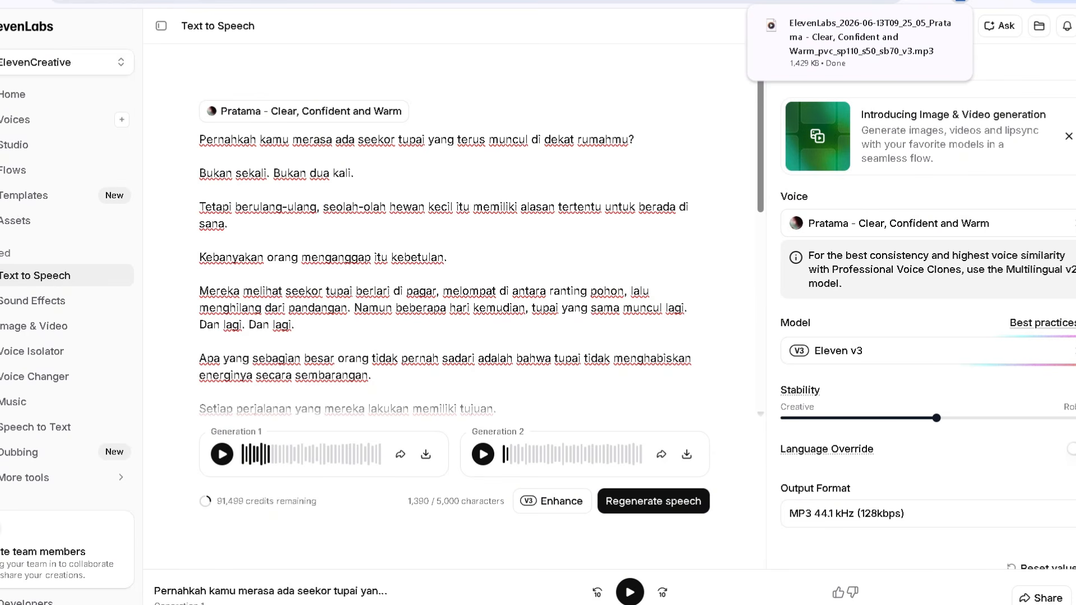
# - Switch to the Google Docs prompts document and copy the entire Images Prompts section, through the [PASTE SCRIPT HERE] line
pyautogui.hotkey('ctrl', 'Tab')
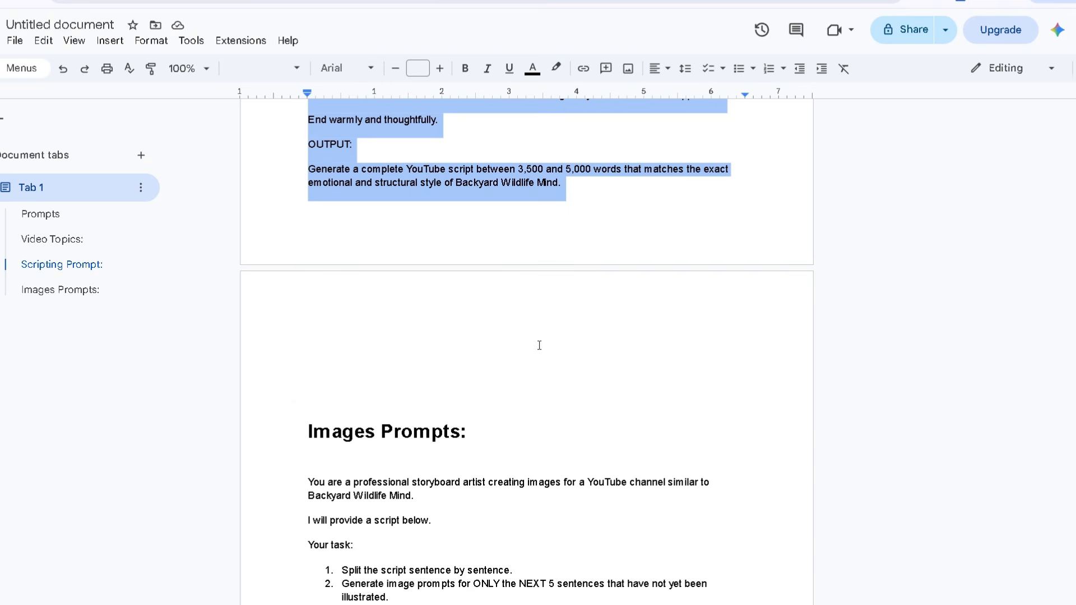
pyautogui.scroll(-3, 539, 345)
pyautogui.click(567, 347)
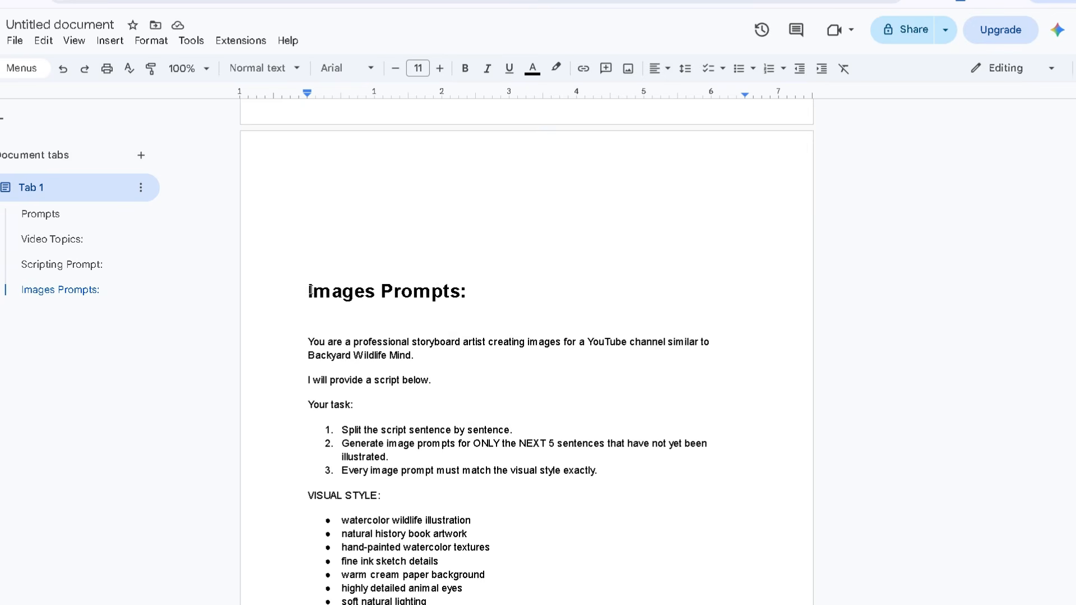
pyautogui.moveTo(309, 291); pyautogui.dragTo(422, 415)
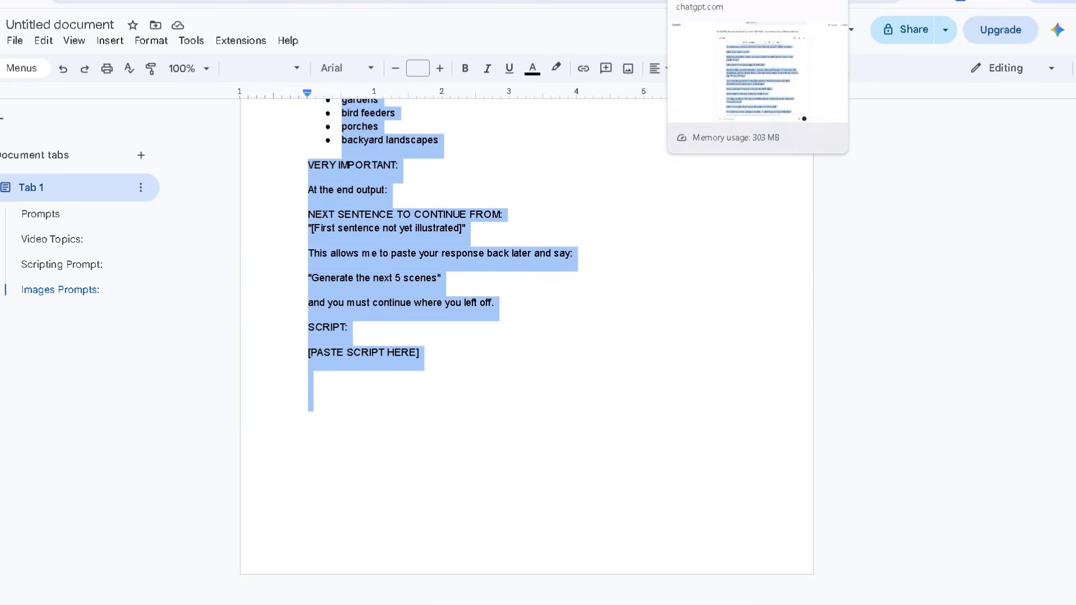
# - Return to the ChatGPT conversation, clear the text selection in the script and paste the Images Prompts text into the message box
pyautogui.hotkey('ctrl', 'Tab')
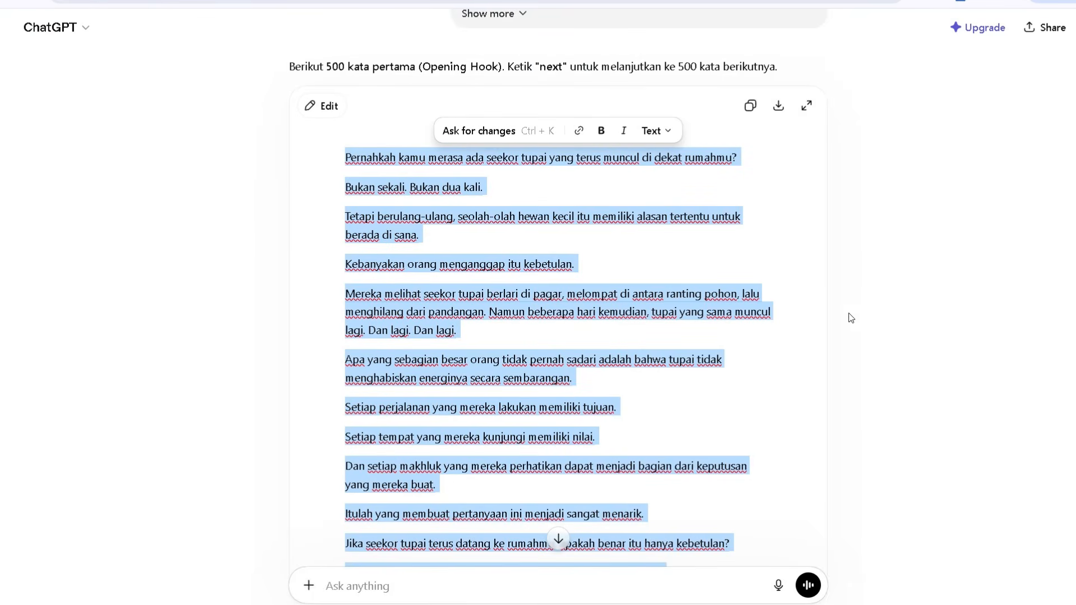
pyautogui.click(927, 319)
pyautogui.scroll(-5, 824, 376)
pyautogui.scroll(-5, 824, 381)
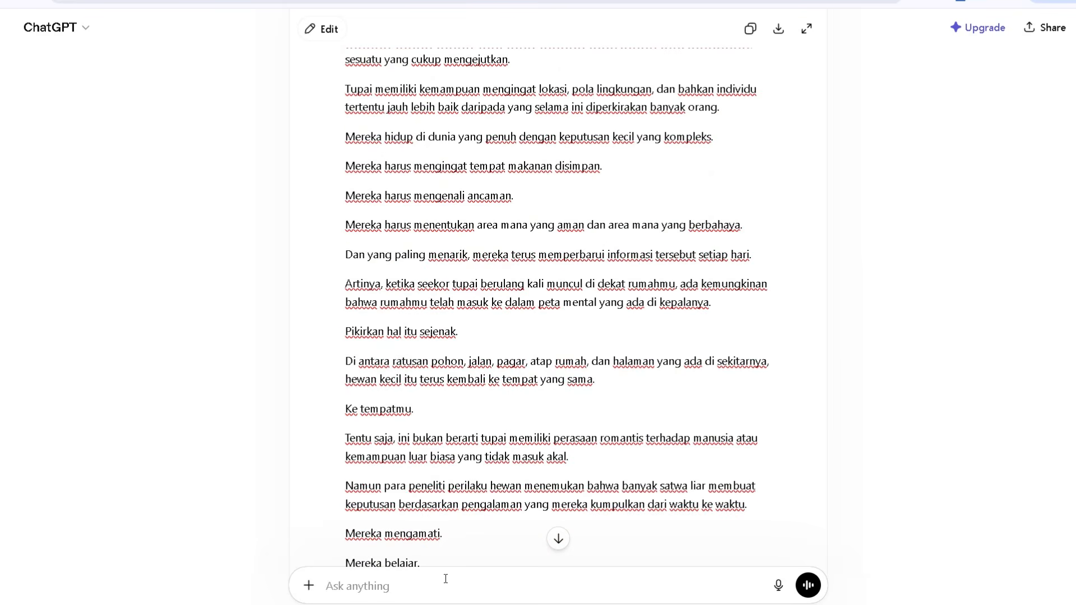
pyautogui.rightClick(362, 587)
pyautogui.click(415, 395)
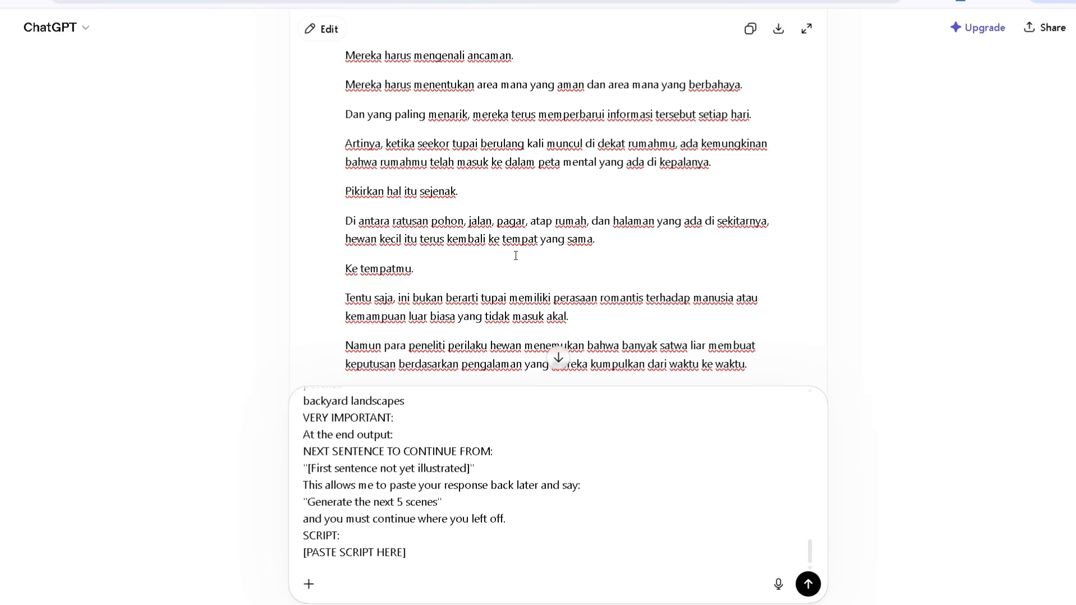
# - Replace the PASTE SCRIPT HERE placeholder in the image prompt with the squirrel script, starting from "Pernahkah kamu merasa ada seekor tupai", and send the message
pyautogui.scroll(10, 515, 255)
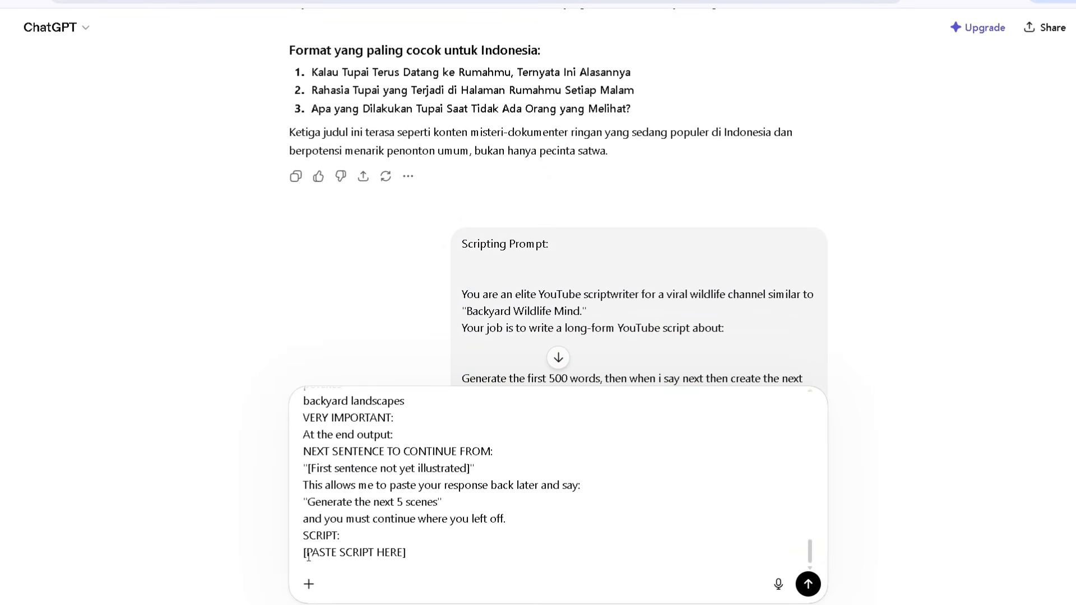
pyautogui.moveTo(306, 554); pyautogui.dragTo(402, 554)
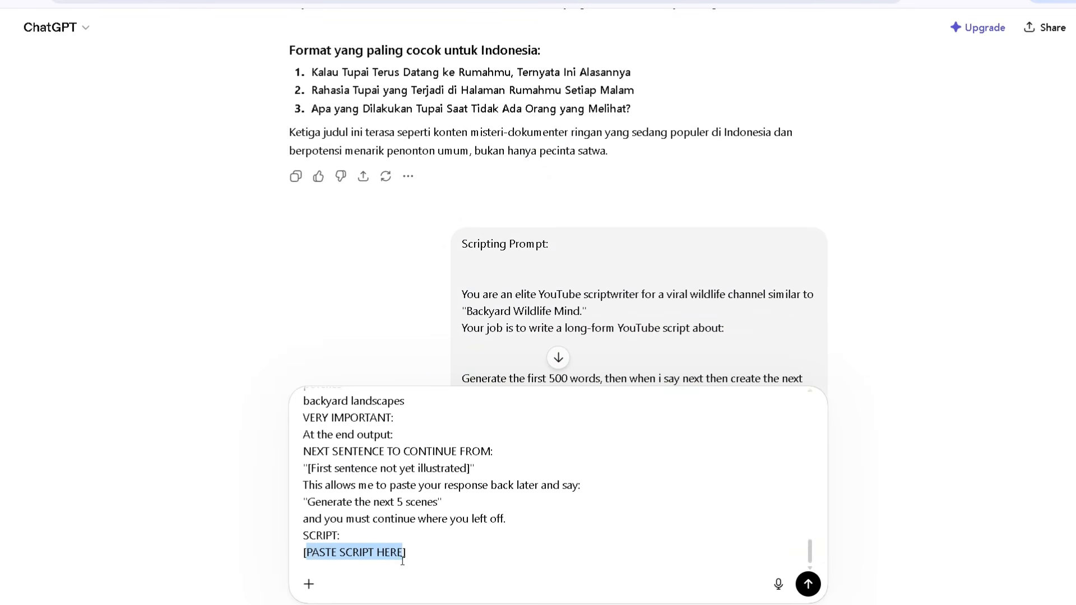
pyautogui.rightClick(353, 553)
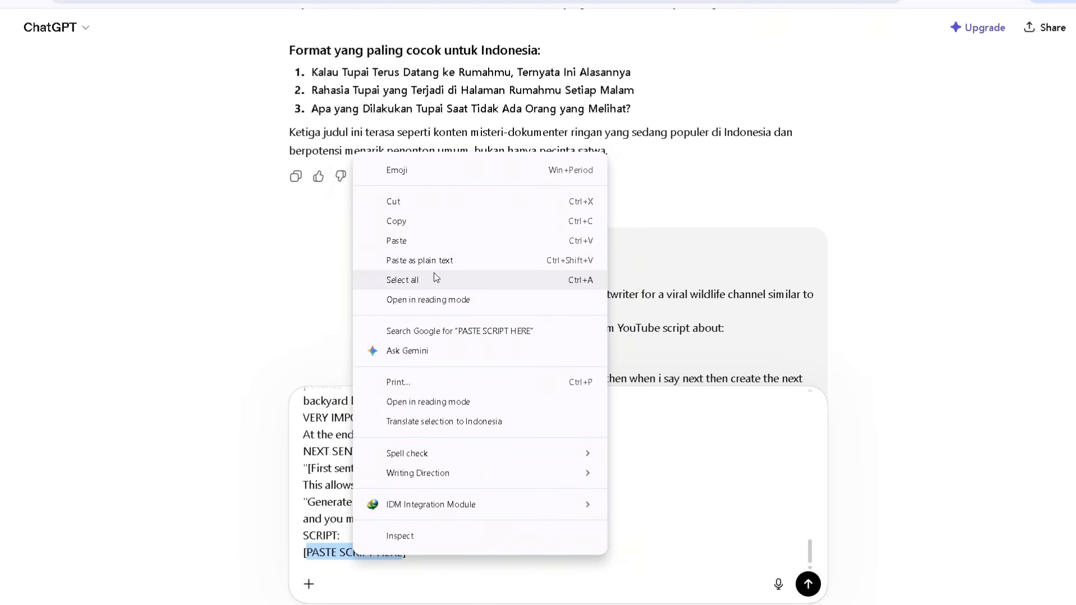
pyautogui.click(433, 244)
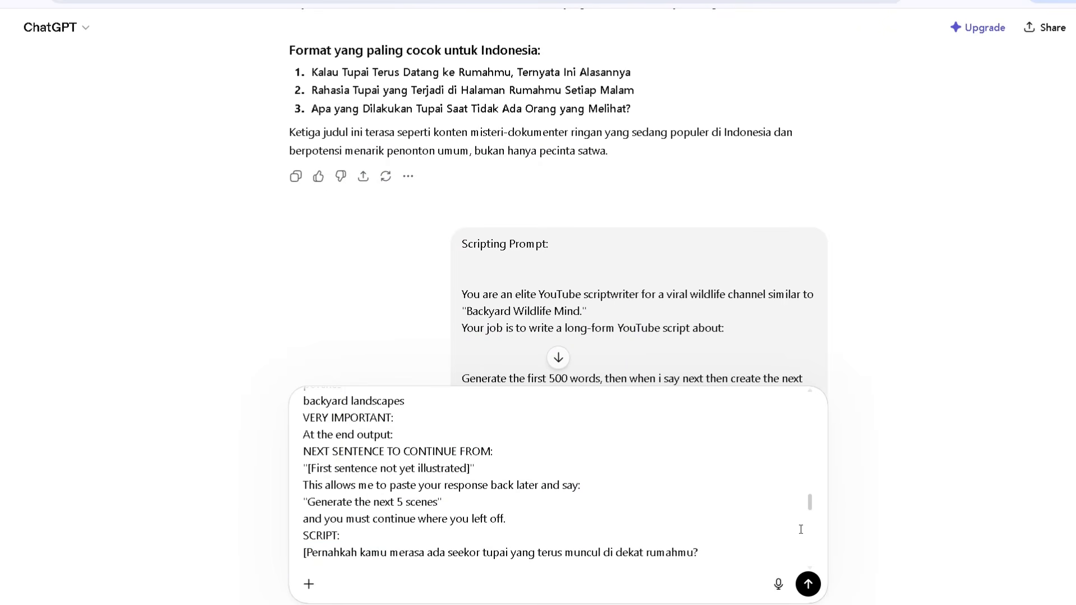
pyautogui.scroll(-3, 732, 521)
pyautogui.click(809, 584)
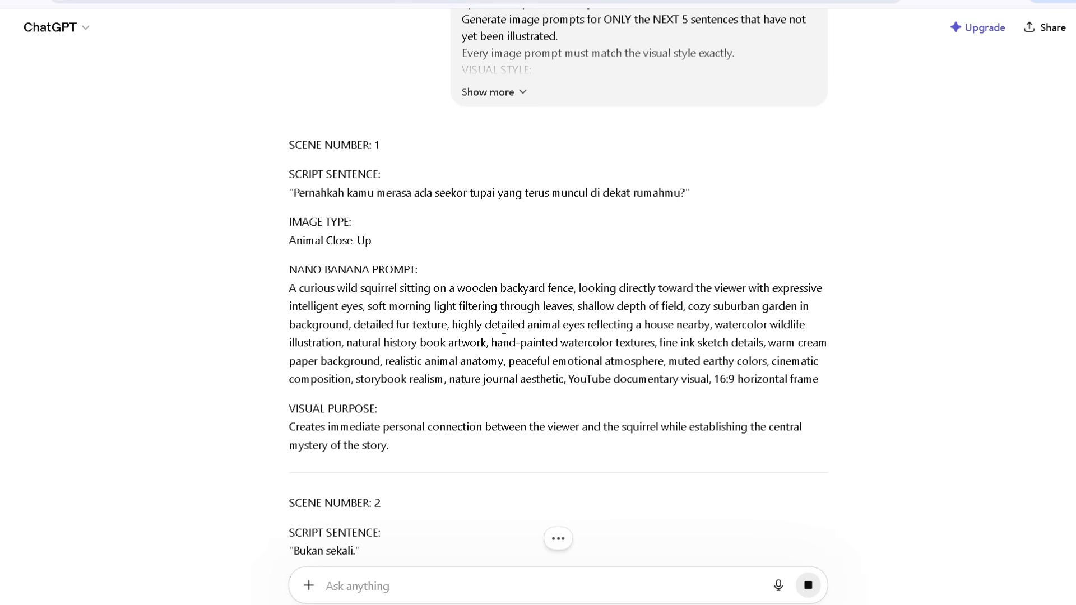
# - Look through the generated scene prompts and copy scene 1's Nano Banana prompt, starting from "A curious wild squirrel sitting on a wooden backyard fence"
pyautogui.scroll(4, 292, 260)
pyautogui.scroll(-8, 557, 527)
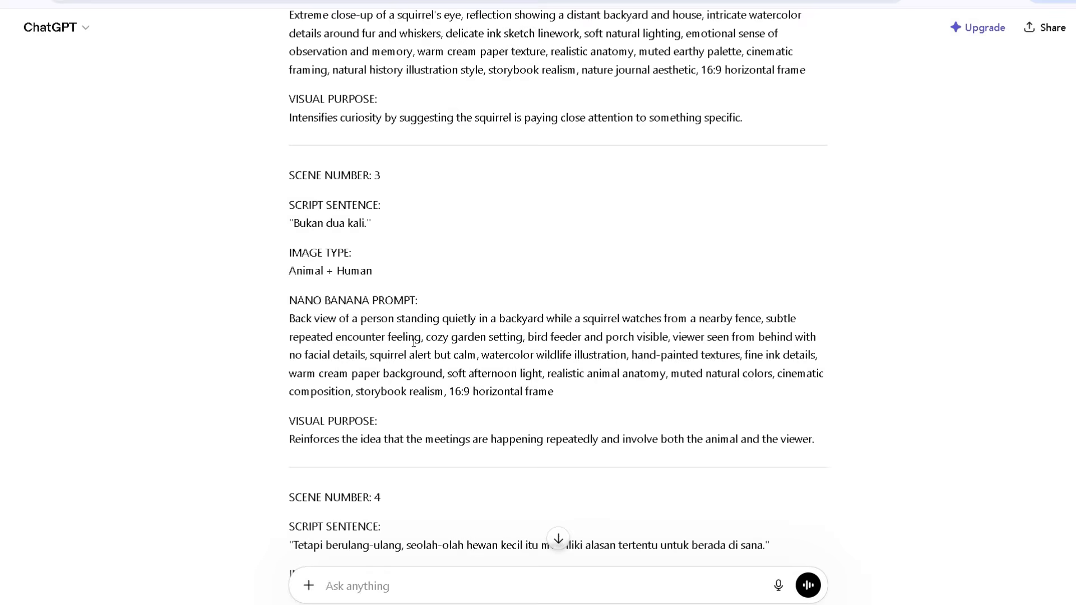
pyautogui.scroll(-5, 489, 423)
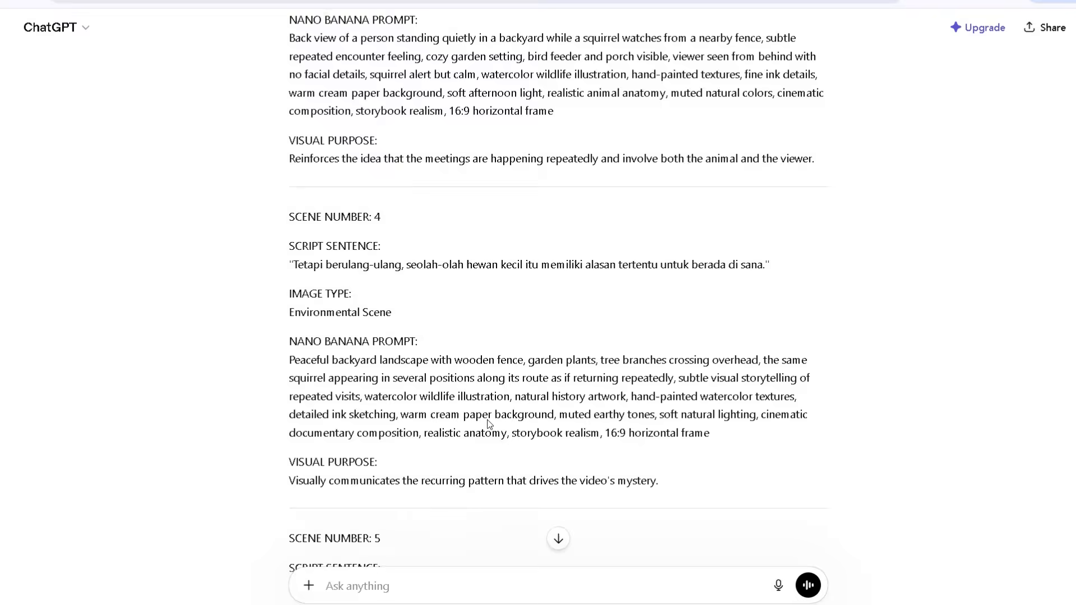
pyautogui.scroll(17, 815, 194)
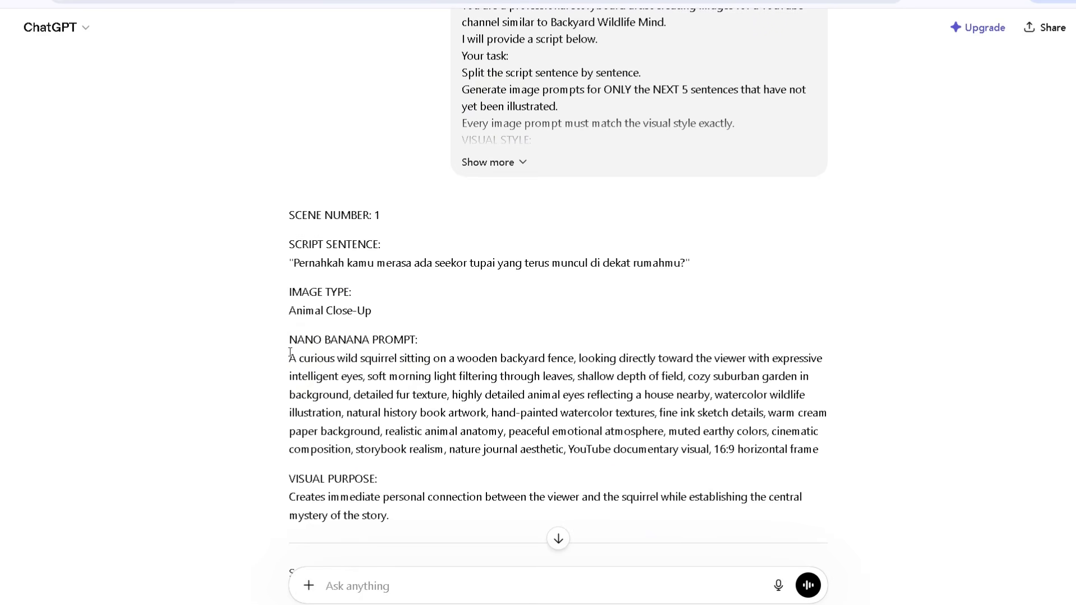
pyautogui.moveTo(286, 355); pyautogui.dragTo(407, 461)
pyautogui.rightClick(598, 385)
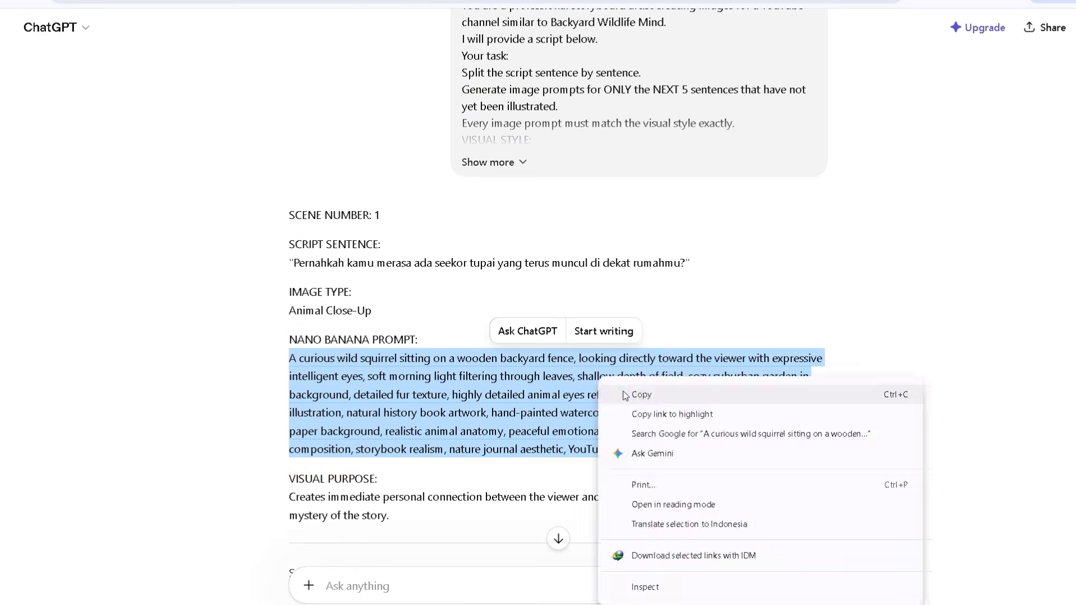
pyautogui.click(628, 395)
# - In the Google Flow project, check the Nano Banana Pro 16:9, 1x image settings and generate an image from the pasted scene 1 prompt
pyautogui.click(754, 1)
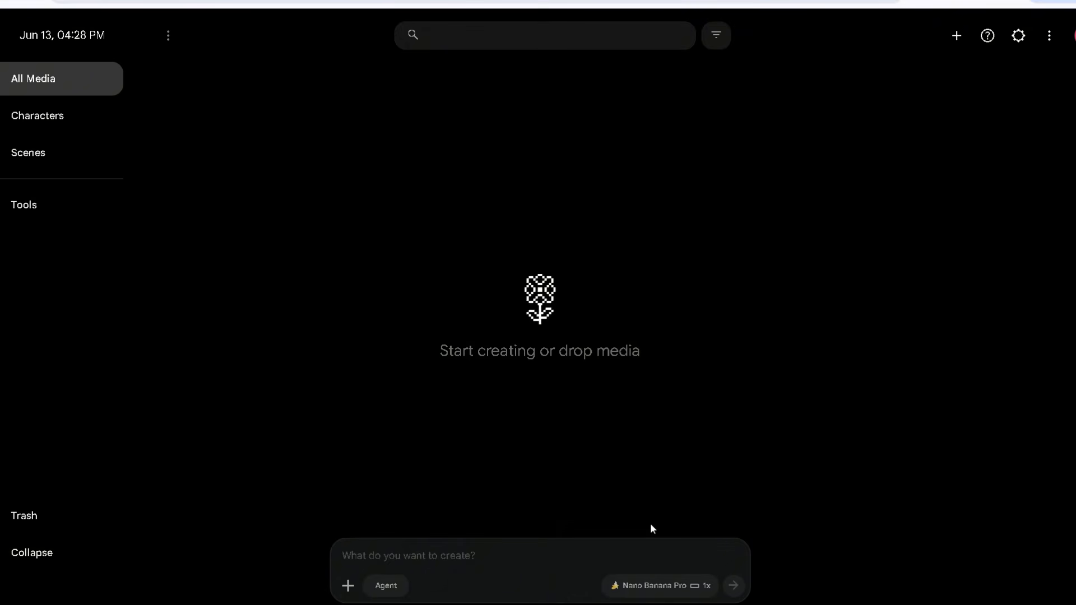
pyautogui.click(653, 584)
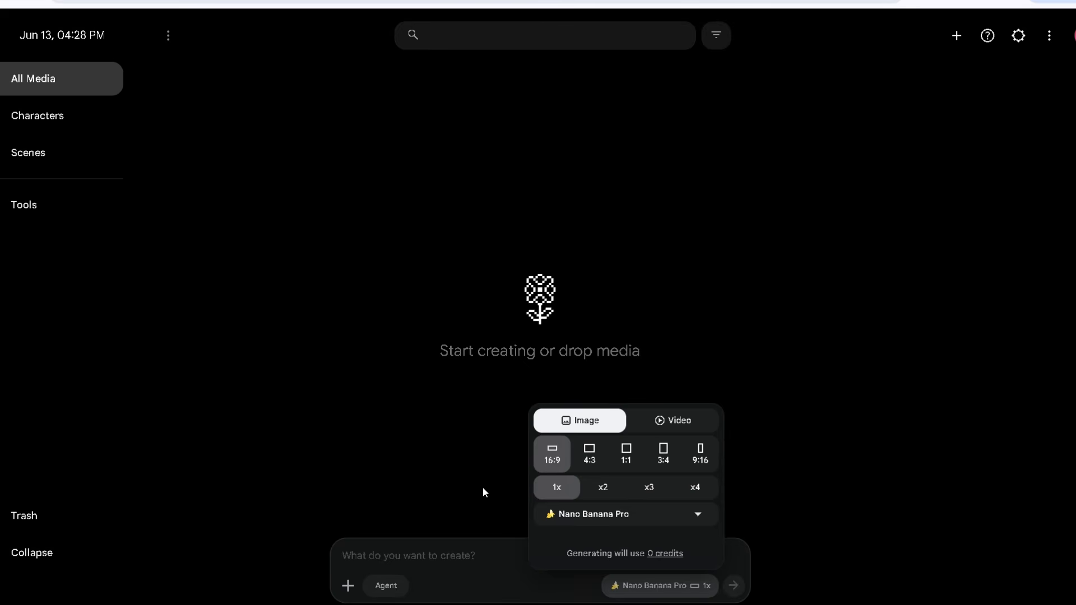
pyautogui.click(433, 555)
pyautogui.rightClick(433, 555)
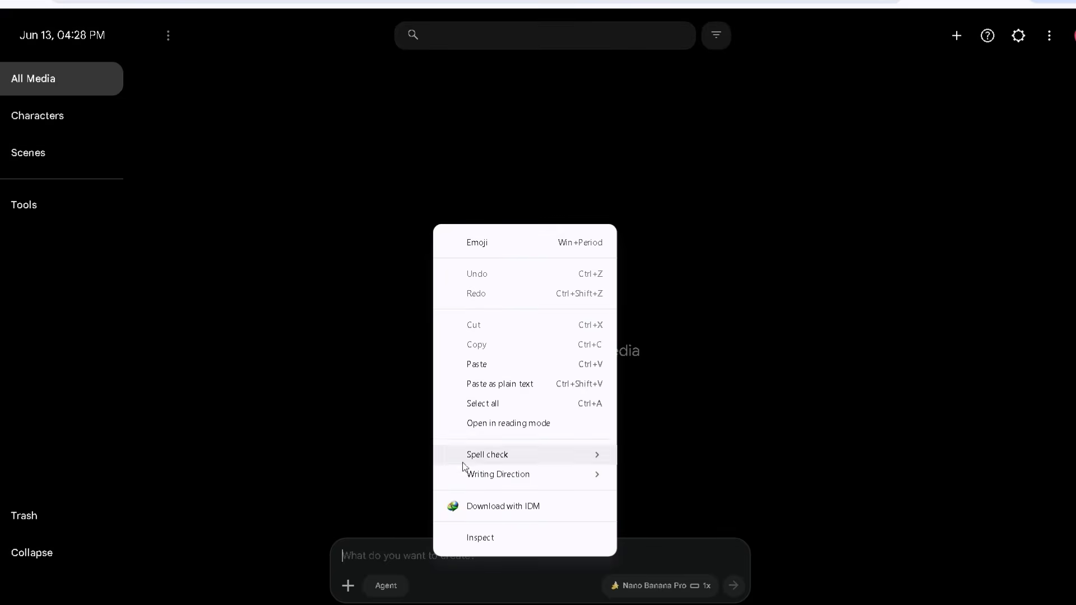
pyautogui.click(477, 364)
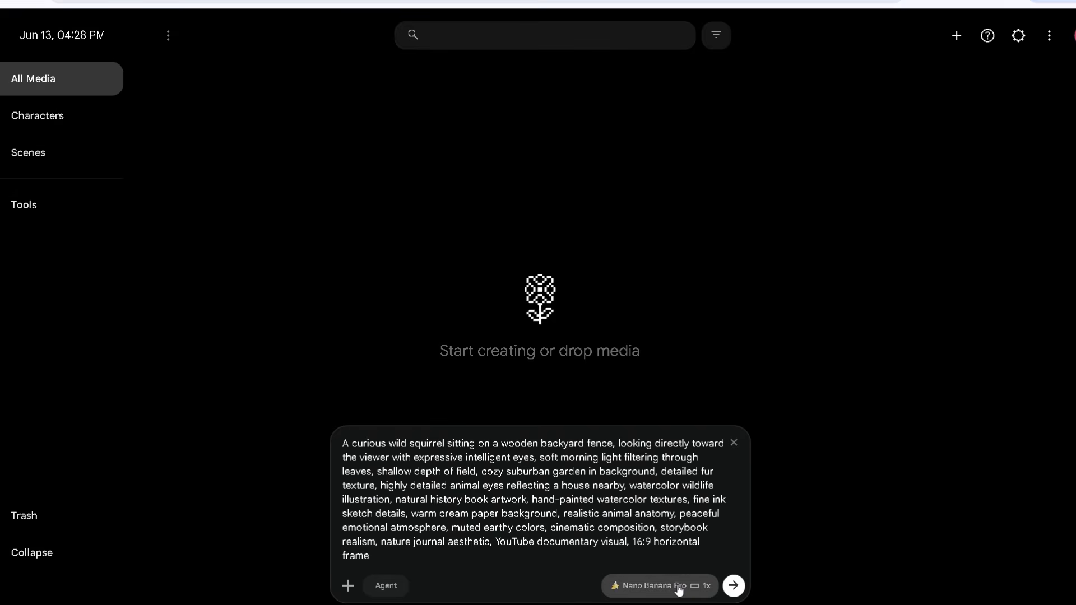
pyautogui.click(678, 584)
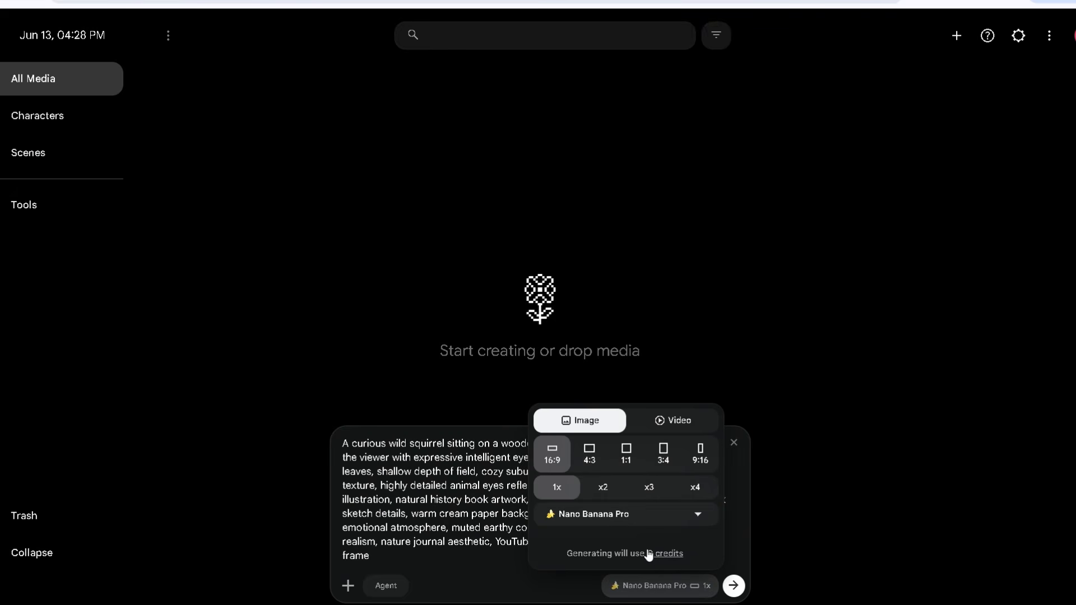
pyautogui.click(779, 554)
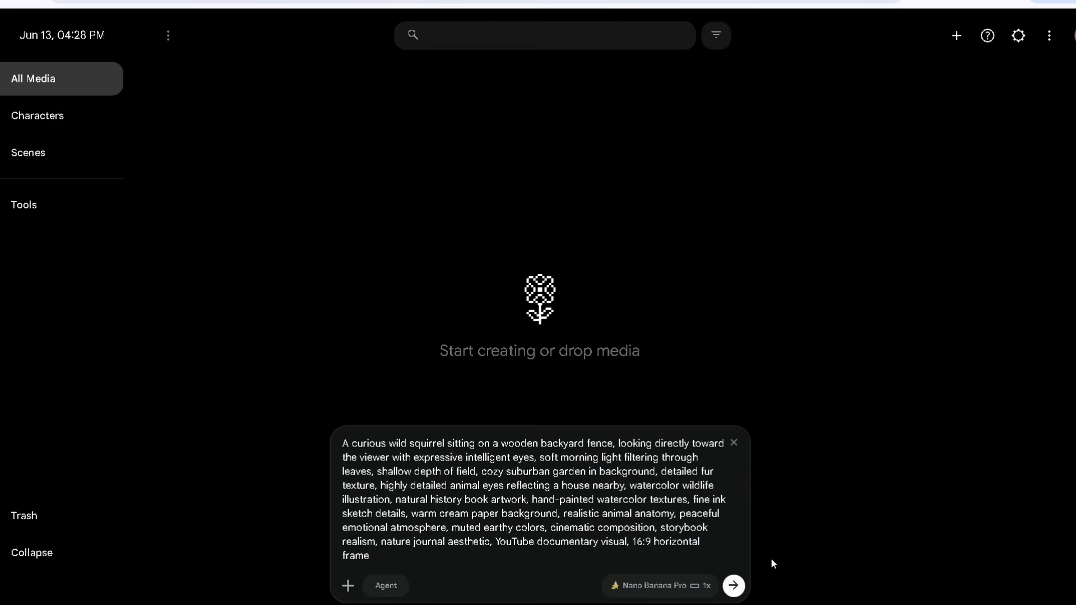
pyautogui.click(734, 586)
# - Return to ChatGPT and copy scene 2's Nano Banana prompt, from "Extreme close-up of a squirrel's eye" to "16:9 horizontal frame"
pyautogui.click(336, 2)
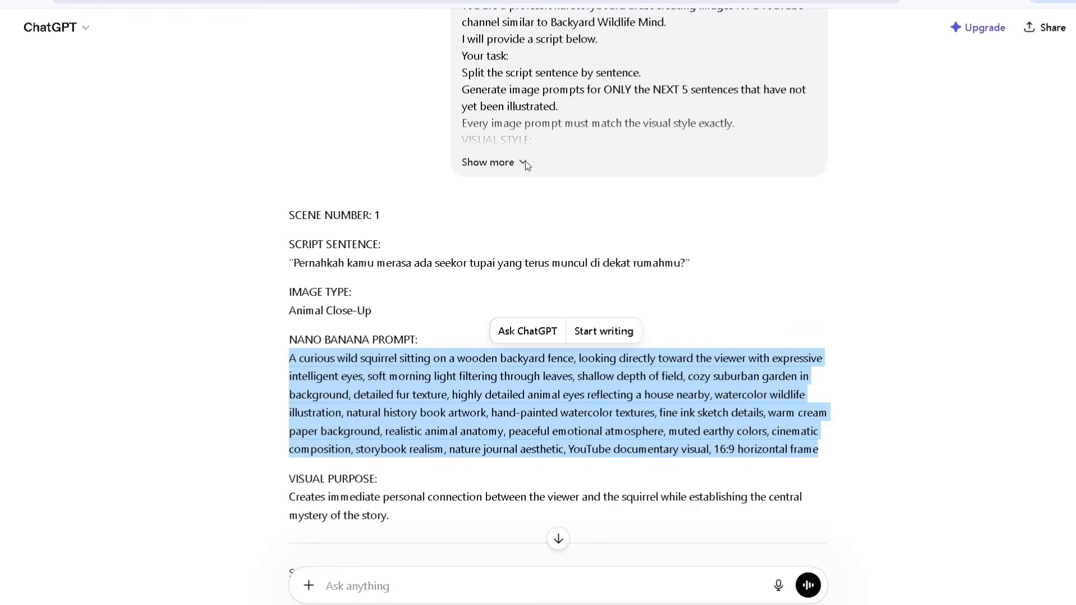
pyautogui.scroll(-7, 437, 323)
pyautogui.moveTo(290, 296); pyautogui.dragTo(806, 341)
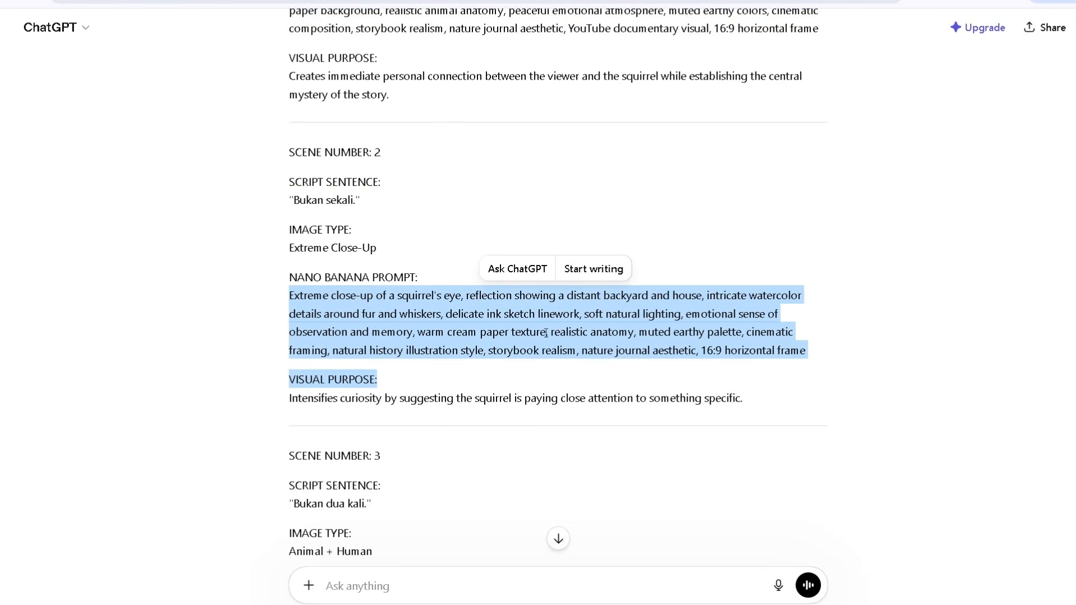
pyautogui.moveTo(288, 300); pyautogui.dragTo(807, 351)
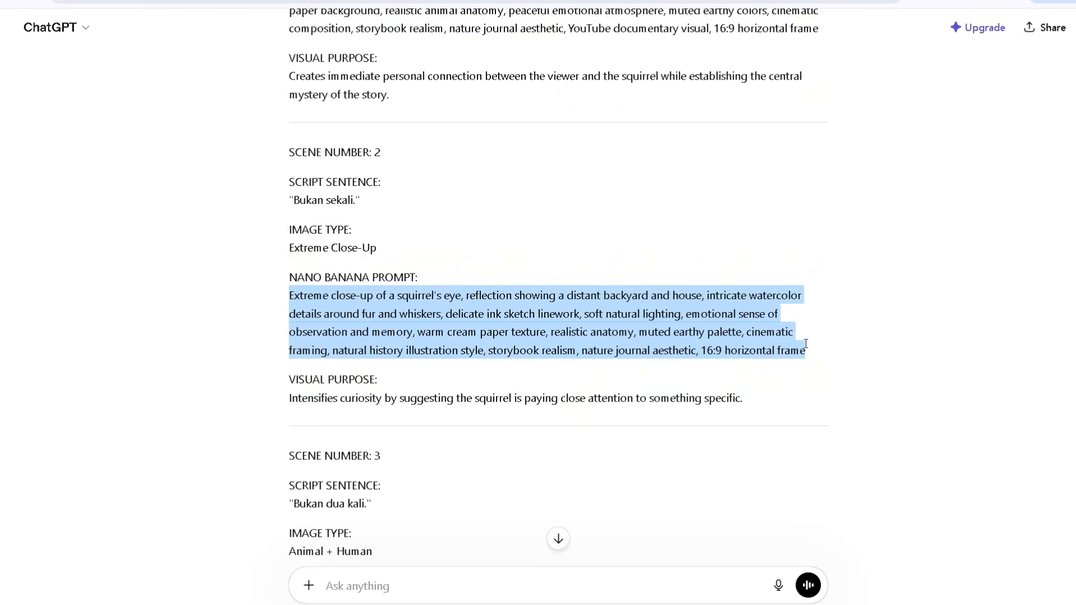
pyautogui.rightClick(768, 347)
pyautogui.click(775, 358)
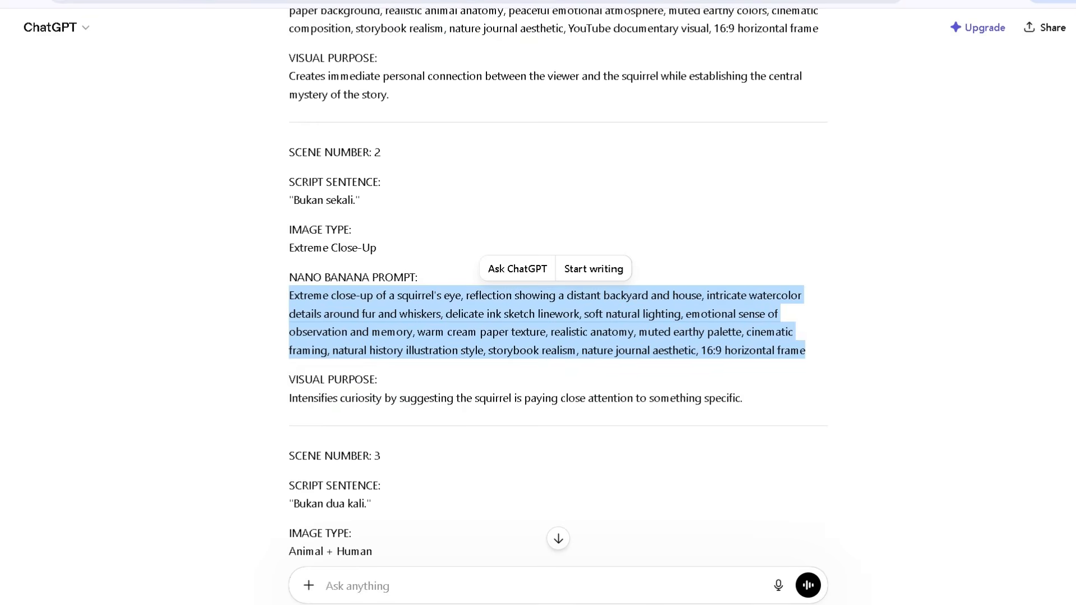
# - Switch to Google Flow, paste the squirrel's eye close-up prompt and generate the scene 2 image
pyautogui.click(728, 1)
pyautogui.rightClick(375, 561)
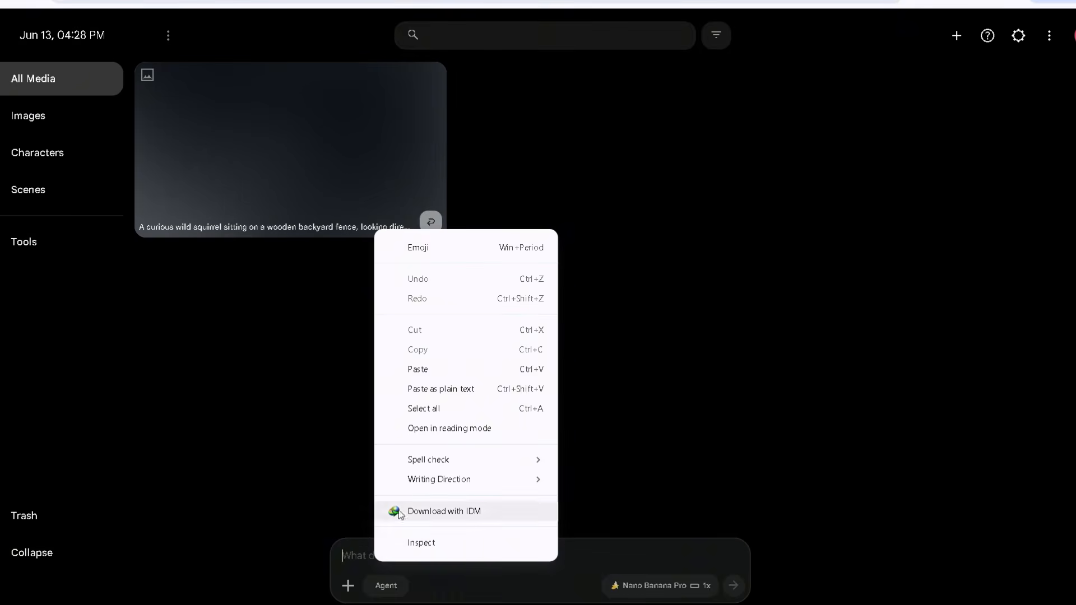
pyautogui.click(438, 373)
pyautogui.click(732, 585)
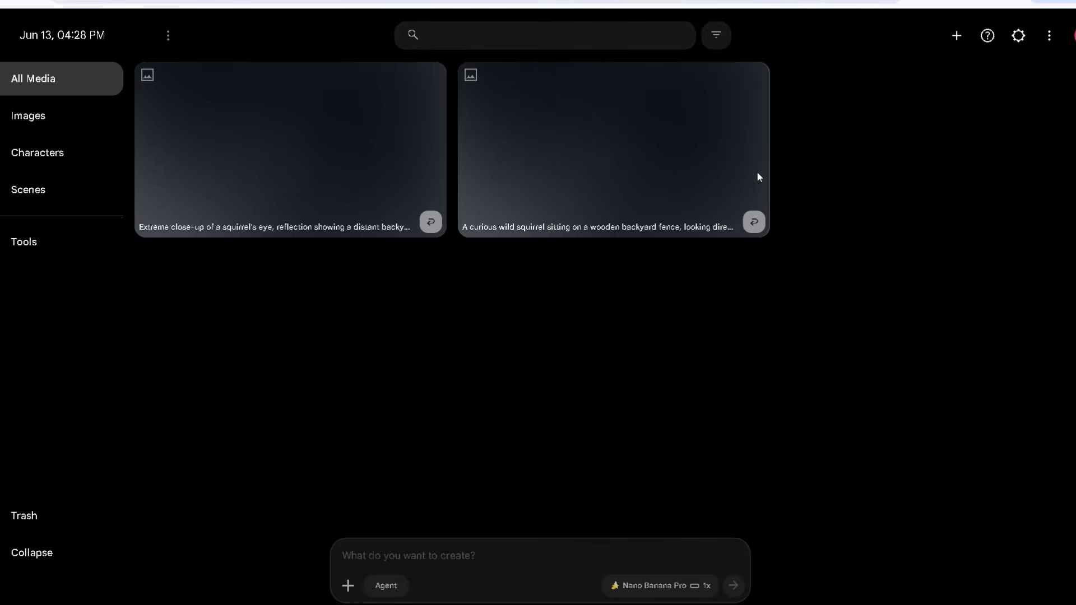
# - Go back to ChatGPT and copy scene 3's Nano Banana prompt, starting from "Back view of a person standing quietly in a backyard"
pyautogui.hotkey('ctrl', 'shift', 'Tab')
pyautogui.scroll(-3, 442, 439)
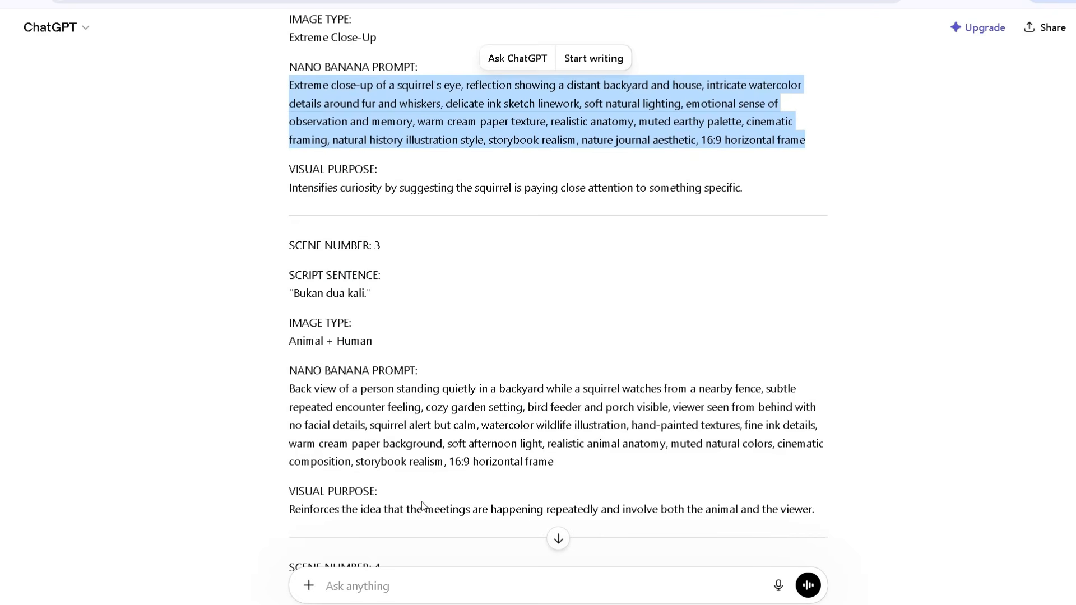
pyautogui.moveTo(288, 389); pyautogui.dragTo(558, 464)
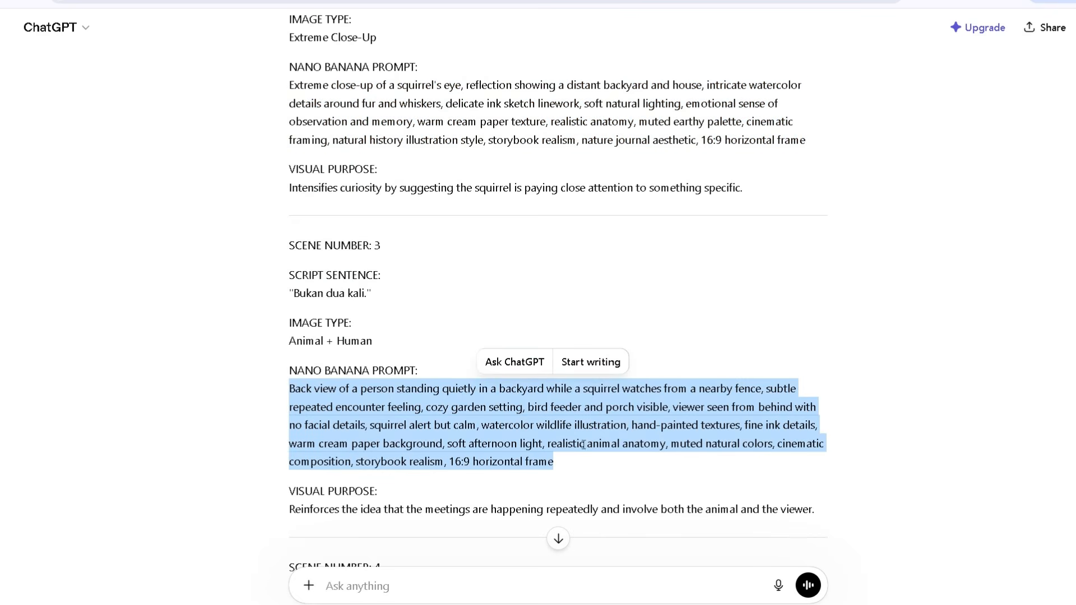
pyautogui.rightClick(568, 431)
pyautogui.click(632, 219)
# - Switch to Google Flow, paste the back-view person prompt and generate the scene 3 image
pyautogui.hotkey('ctrl', 'Tab')
pyautogui.rightClick(371, 551)
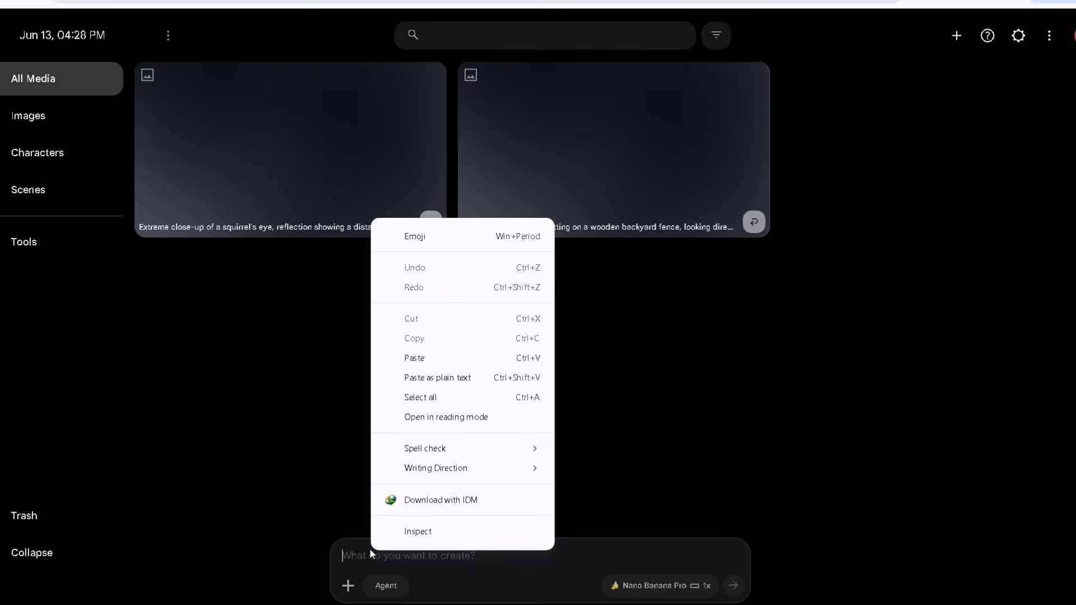
pyautogui.click(449, 359)
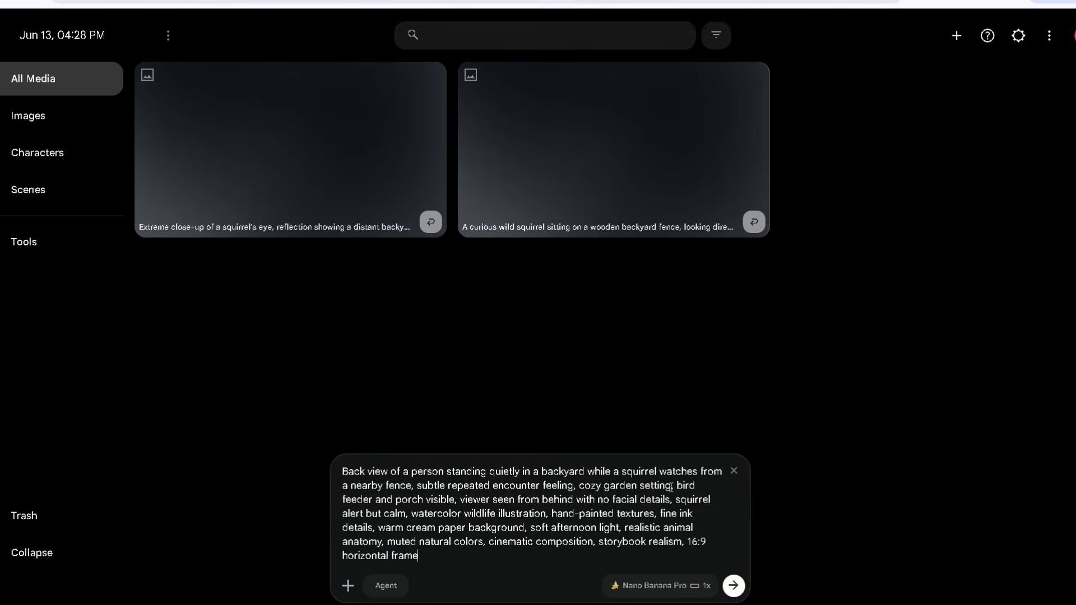
pyautogui.click(734, 585)
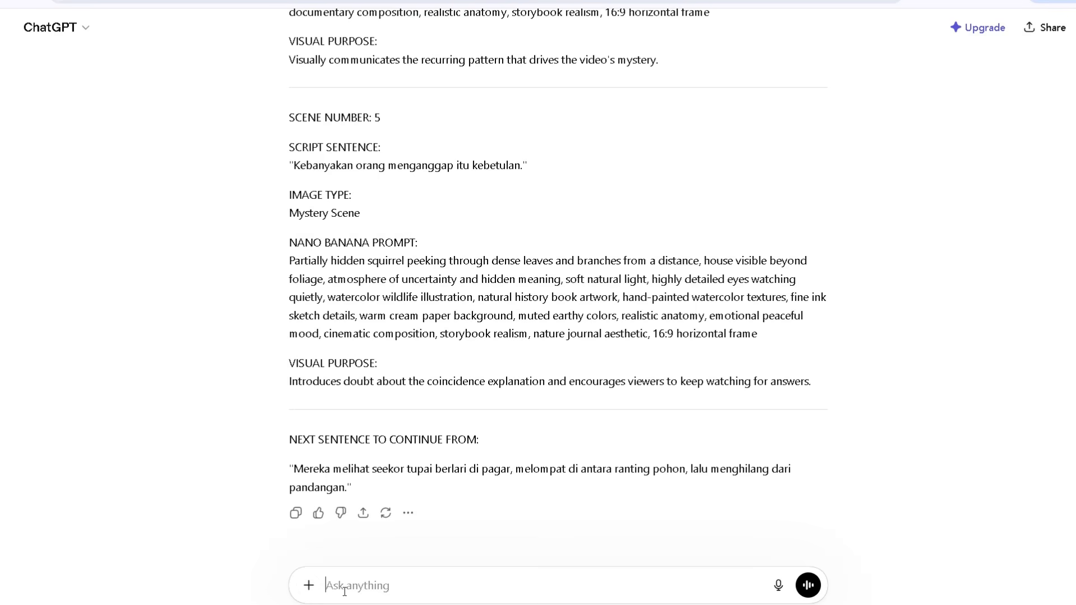
# - Request further scene prompts in ChatGPT with "next" and copy scene 6's Nano Banana prompt, starting from "Dynamic squirrel sprinting"
pyautogui.write('next')
pyautogui.press('Return')
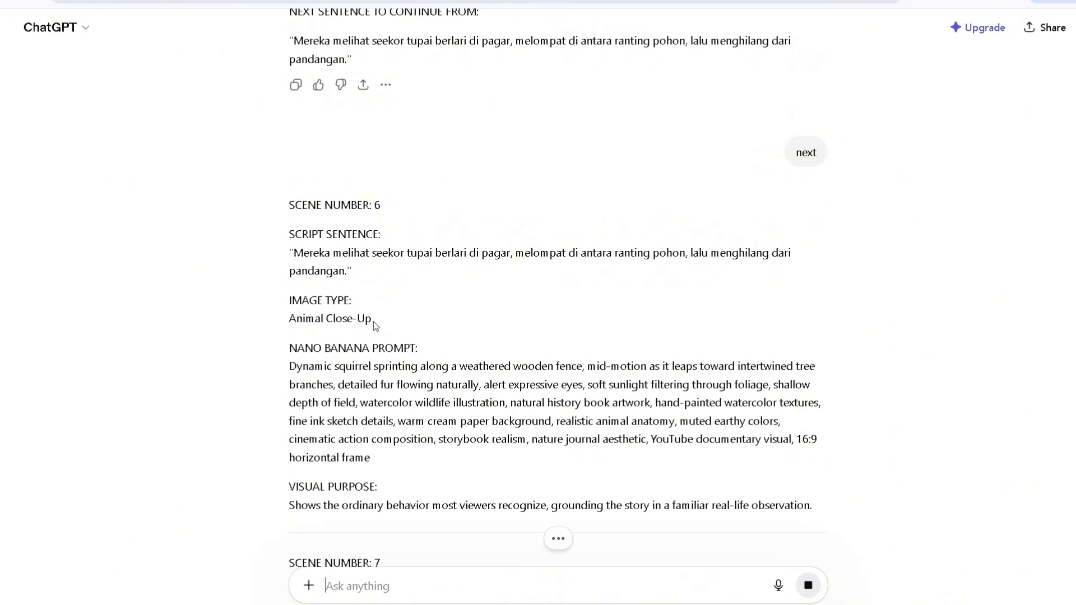
pyautogui.moveTo(289, 366); pyautogui.dragTo(378, 452)
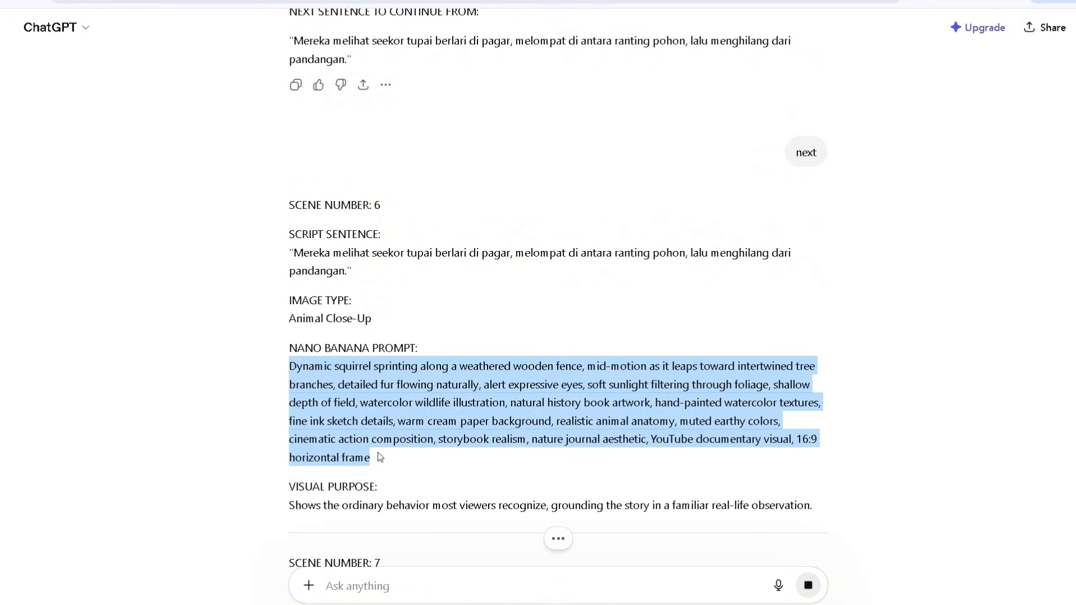
pyautogui.rightClick(362, 438)
pyautogui.click(428, 226)
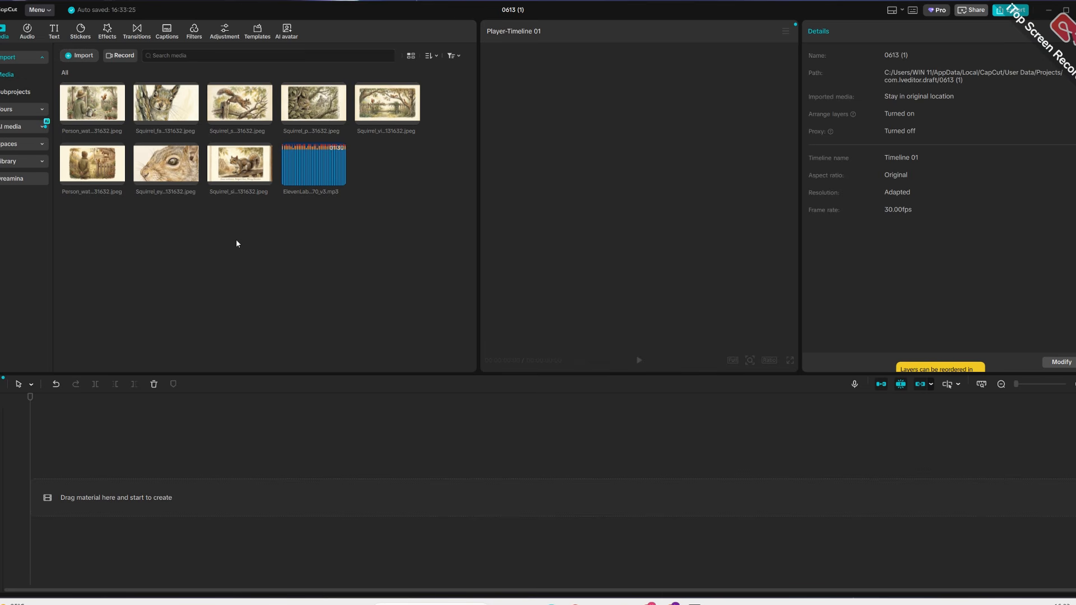
# - In CapCut, add the ElevenLabs narration MP3 to the timeline and return the playhead to the start
pyautogui.moveTo(302, 169)
pyautogui.click(339, 179)
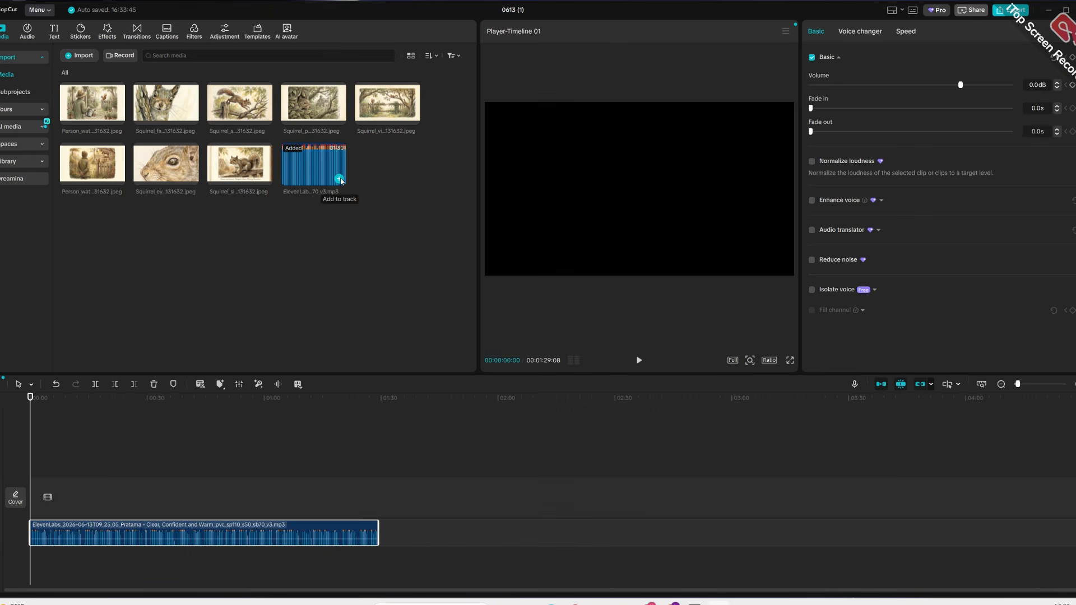
pyautogui.click(69, 454)
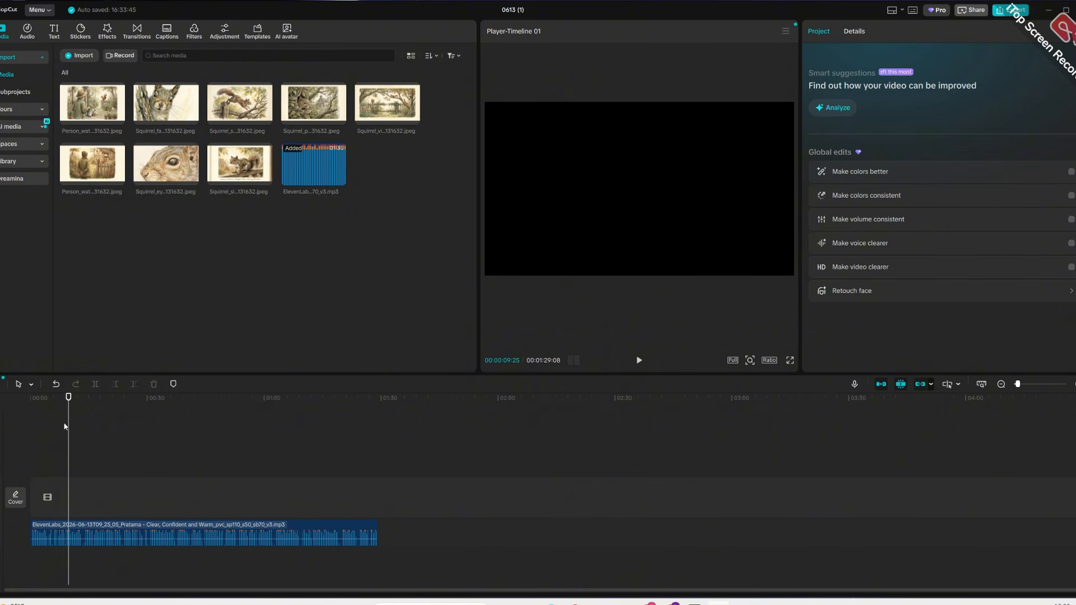
pyautogui.click(48, 434)
pyautogui.moveTo(48, 436); pyautogui.dragTo(15, 440)
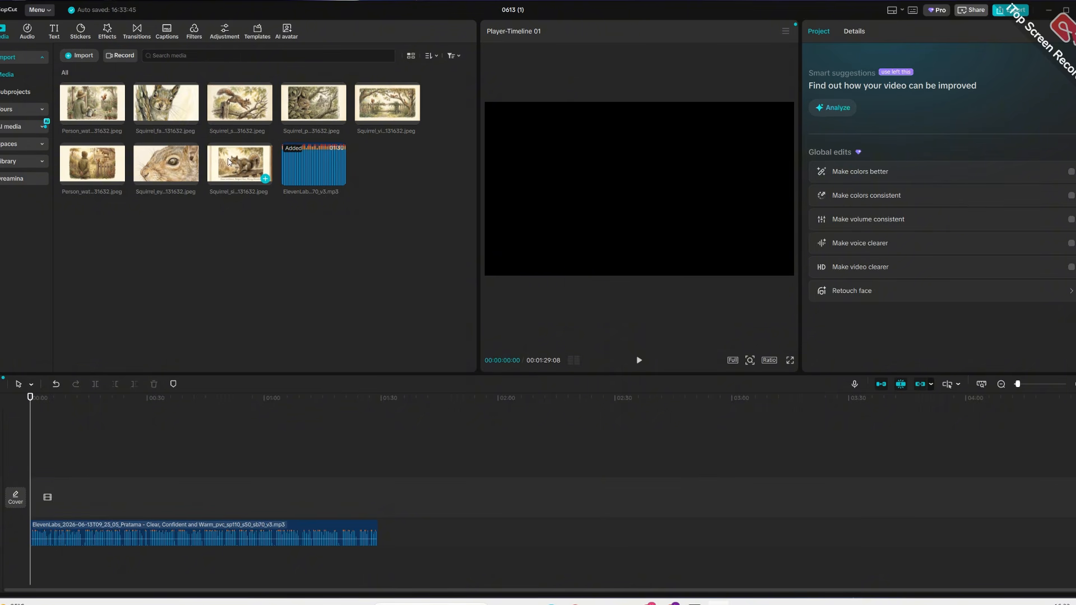
# - Add the sitting squirrel image at the timeline start and place the squirrel's eye close-up after it, on the track above
pyautogui.click(265, 178)
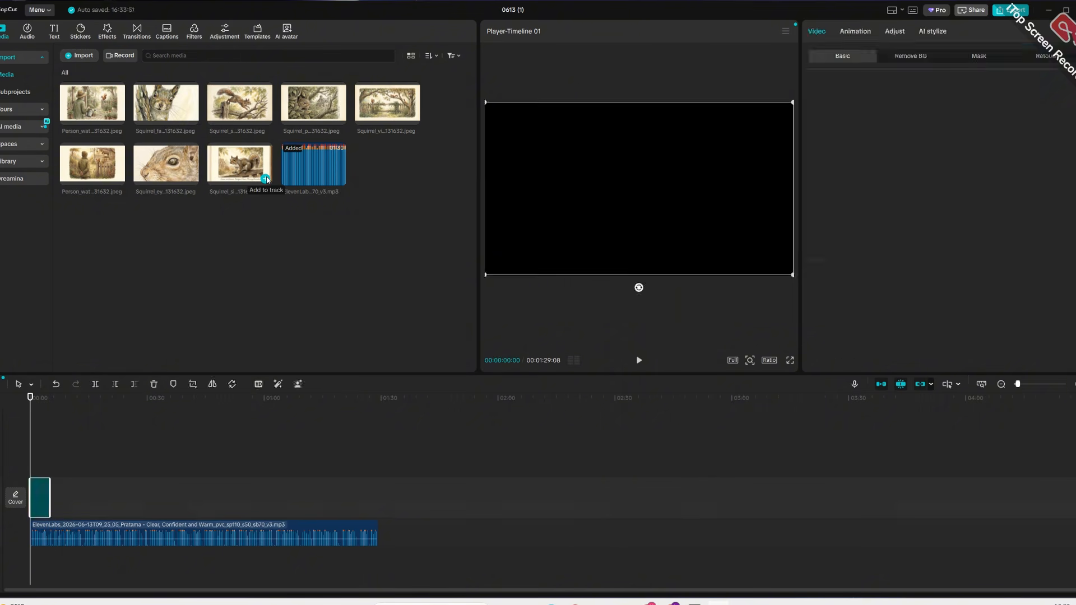
pyautogui.click(53, 466)
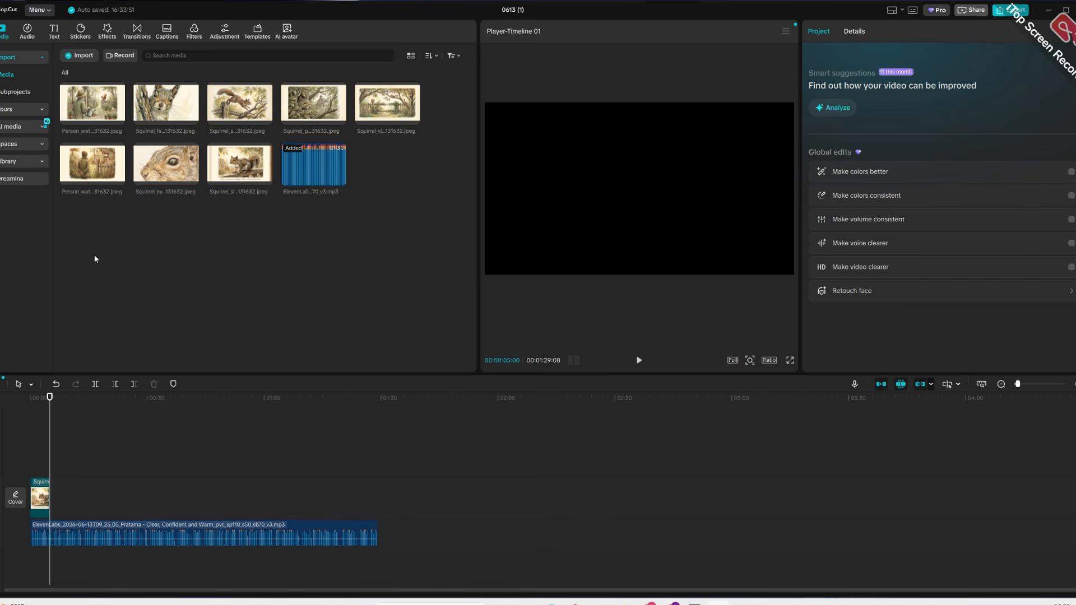
pyautogui.moveTo(163, 403); pyautogui.dragTo(81, 512)
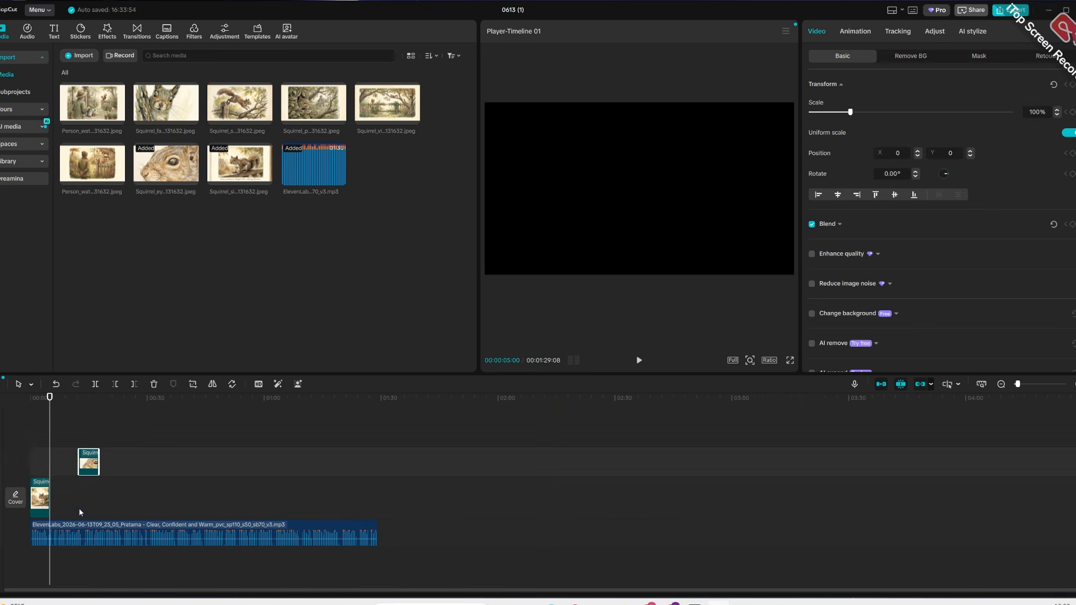
# - Move the squirrel's eye close-up onto the main track directly after the sitting squirrel image and return the playhead to the start
pyautogui.moveTo(83, 458); pyautogui.dragTo(59, 496)
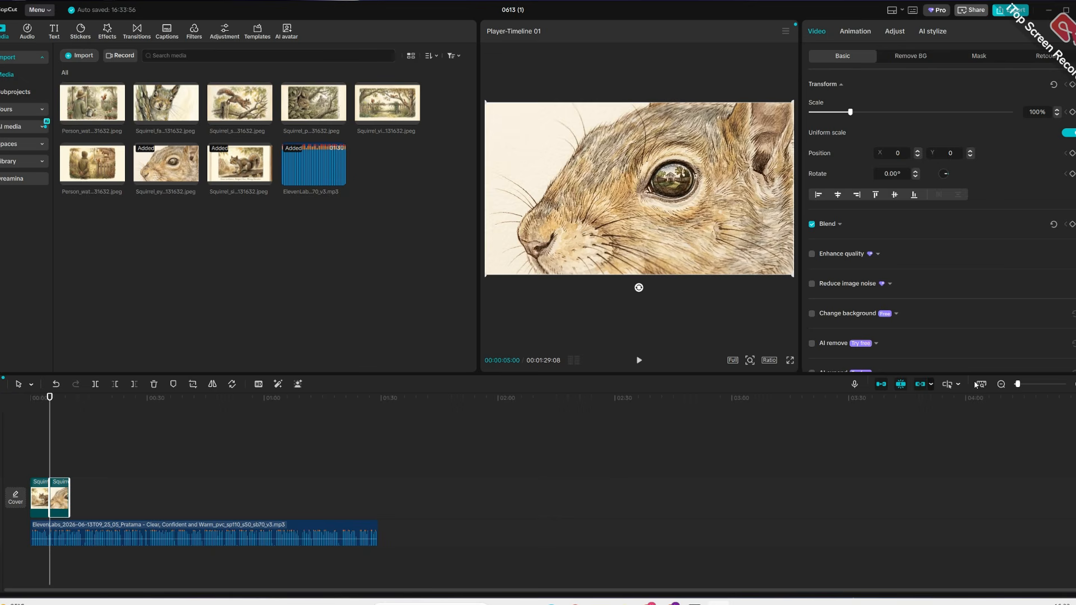
pyautogui.click(1026, 384)
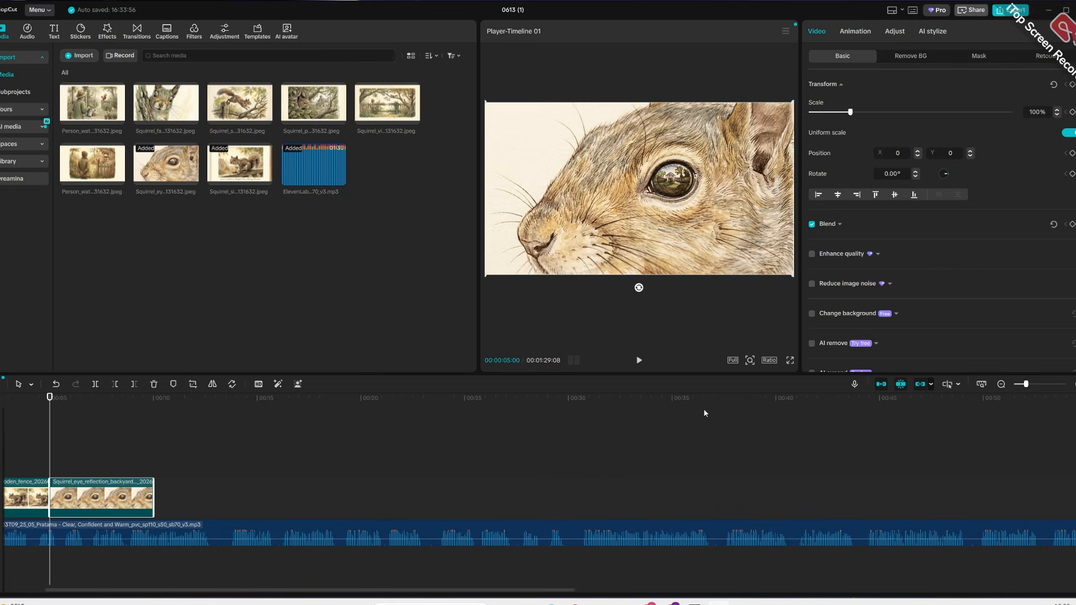
pyautogui.click(54, 450)
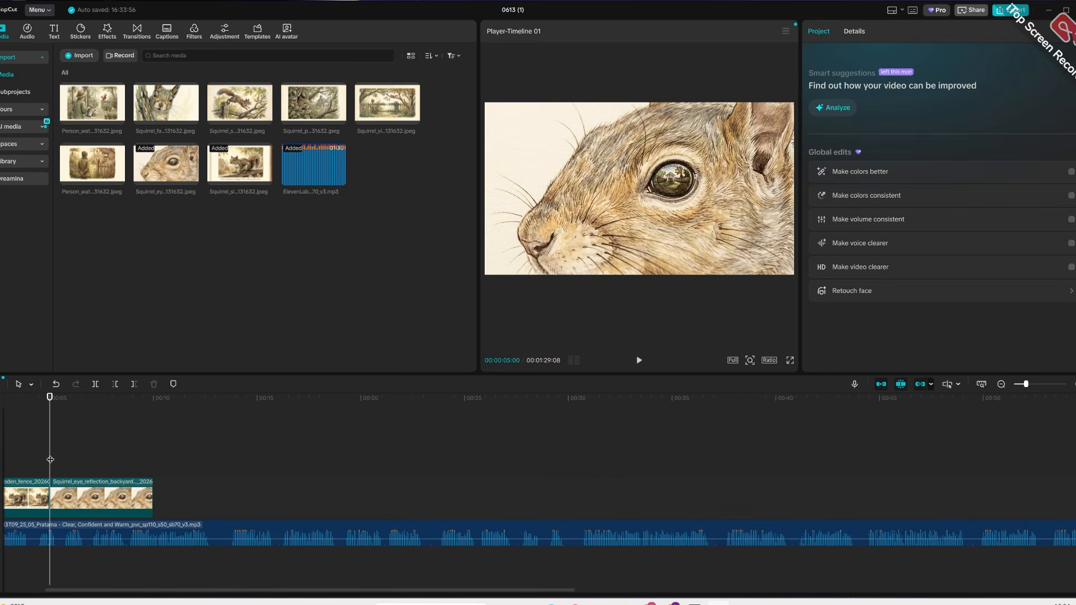
pyautogui.press('Home')
# - Append the remaining six images to the main track: person watching squirrel, squirrel visiting, peeking, sprinting, face behind tree, and person watering plants
pyautogui.moveTo(102, 156); pyautogui.dragTo(270, 499)
pyautogui.moveTo(409, 115); pyautogui.dragTo(348, 485)
pyautogui.moveTo(300, 96); pyautogui.dragTo(488, 495)
pyautogui.moveTo(238, 130); pyautogui.dragTo(575, 486)
pyautogui.moveTo(201, 102); pyautogui.dragTo(689, 504)
pyautogui.moveTo(81, 101); pyautogui.dragTo(773, 496)
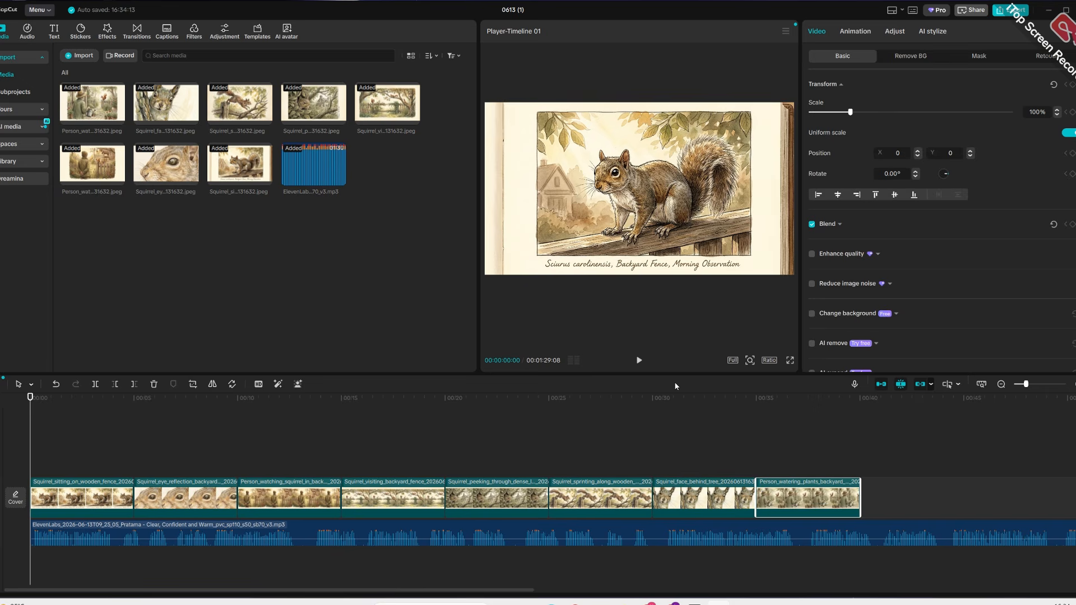
# - Play the opening narration and trim the sitting squirrel clip's end to 00:00:04:05
pyautogui.click(640, 361)
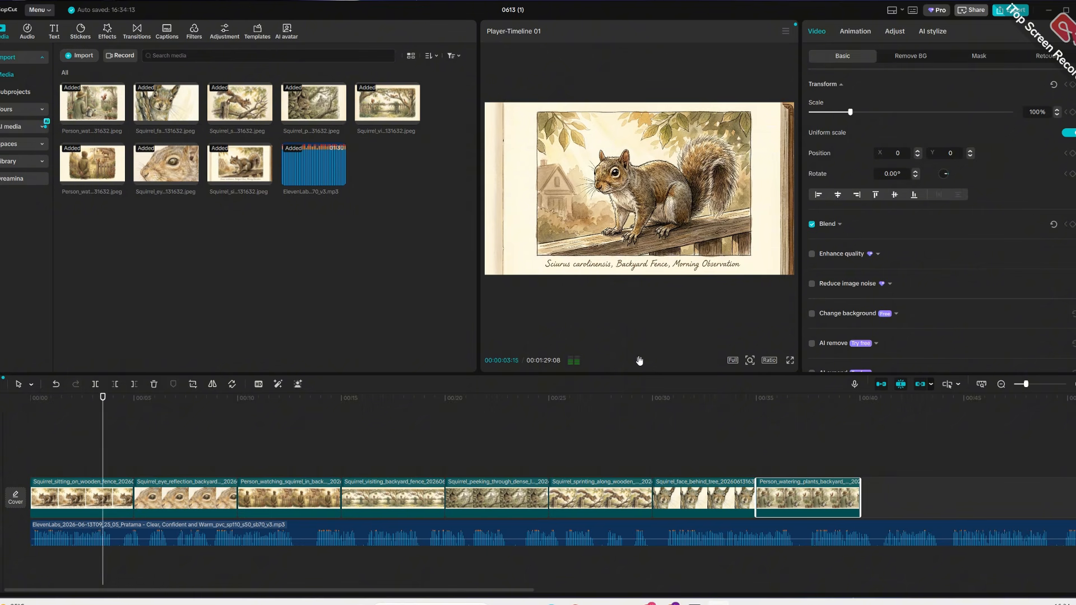
pyautogui.click(639, 360)
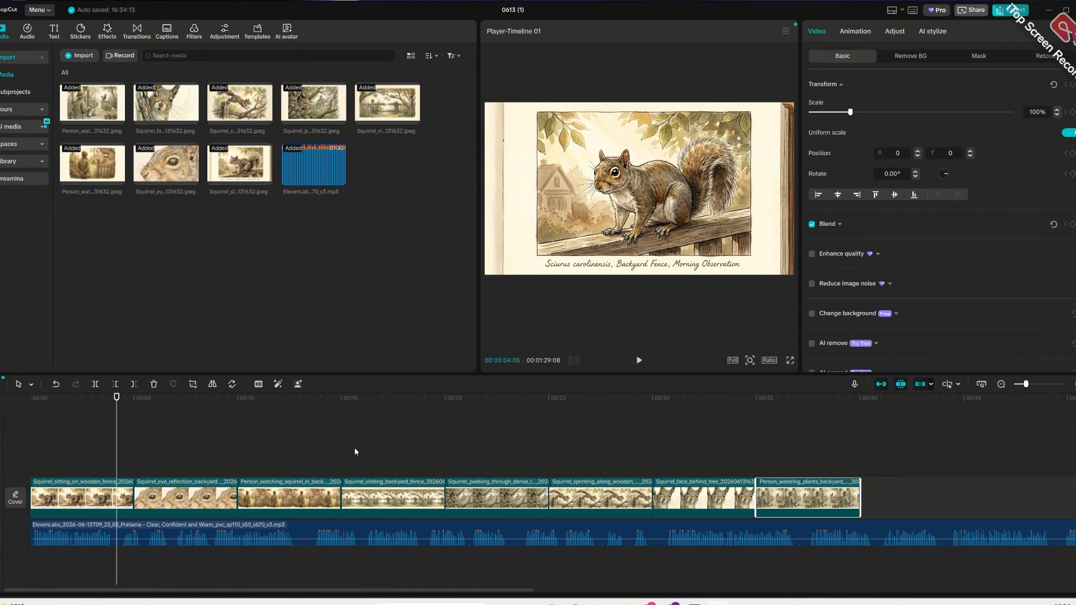
pyautogui.click(101, 496)
pyautogui.click(132, 383)
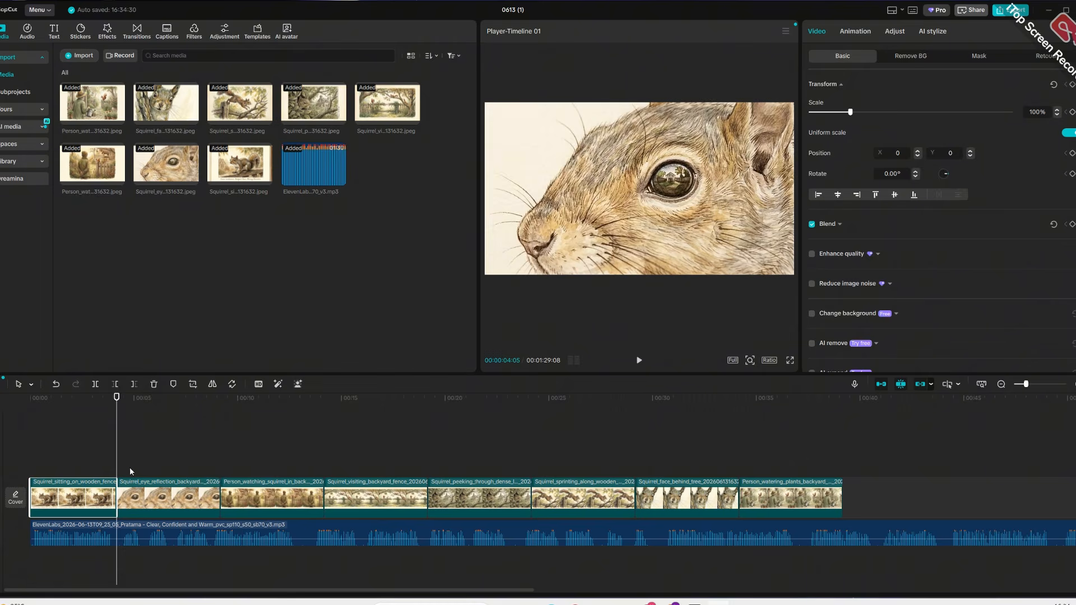
# - Play the timeline from the trimmed cut to check the following images against the narration
pyautogui.click(639, 360)
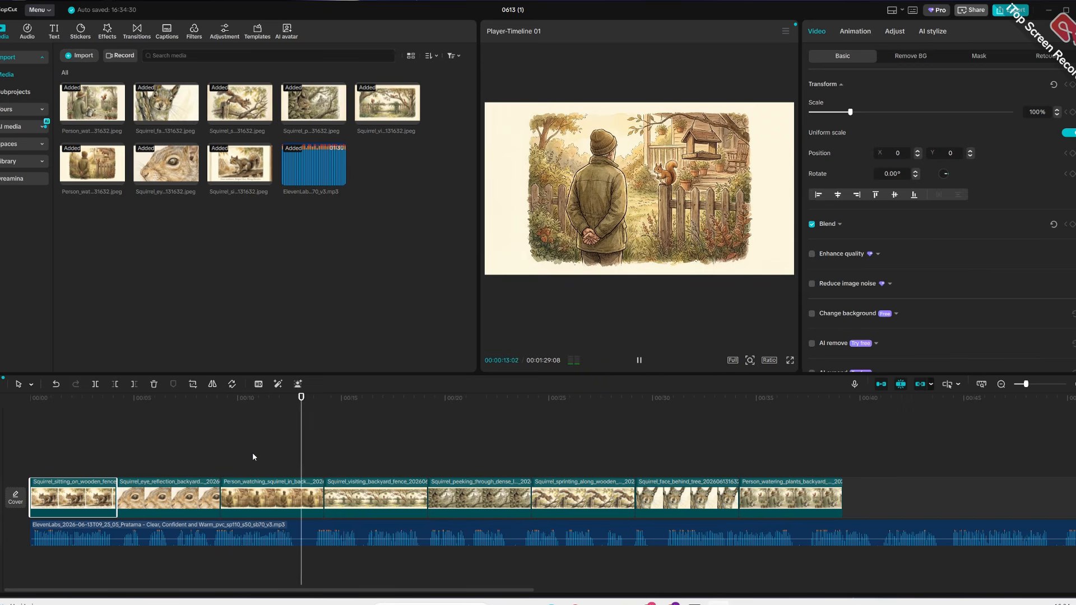
pyautogui.click(266, 468)
pyautogui.moveTo(266, 469); pyautogui.dragTo(220, 522)
pyautogui.click(125, 456)
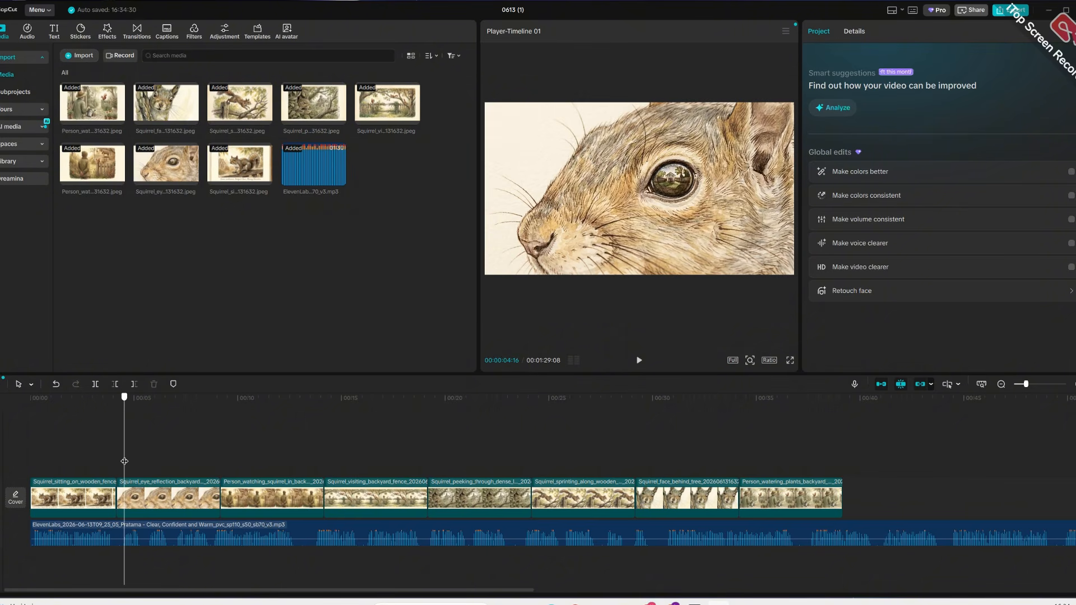
# - Add a Transform keyframe at the very start of the sitting squirrel clip
pyautogui.moveTo(124, 461); pyautogui.dragTo(23, 497)
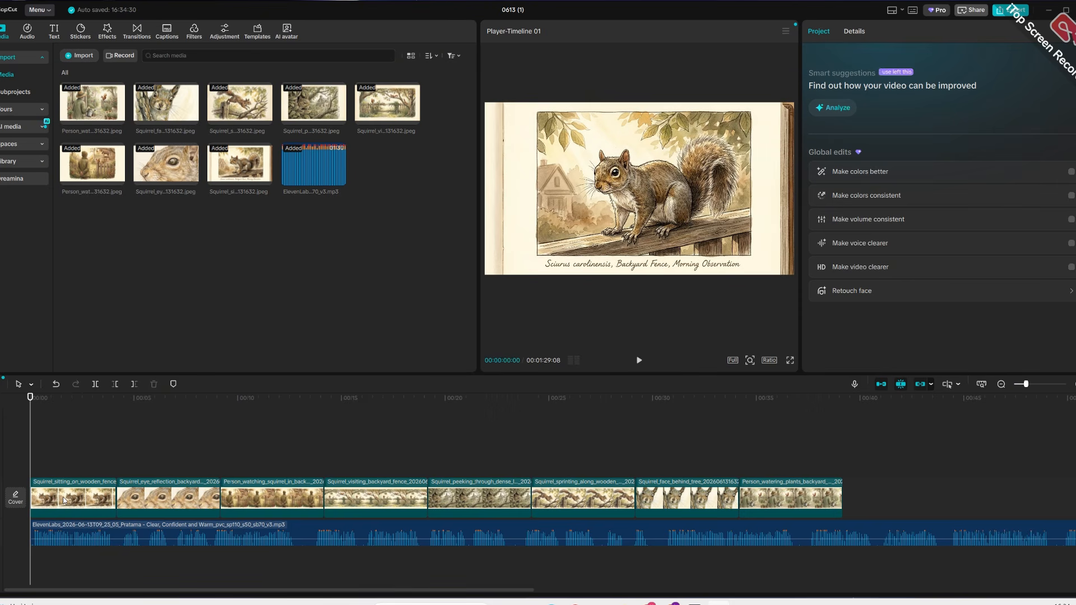
pyautogui.click(48, 481)
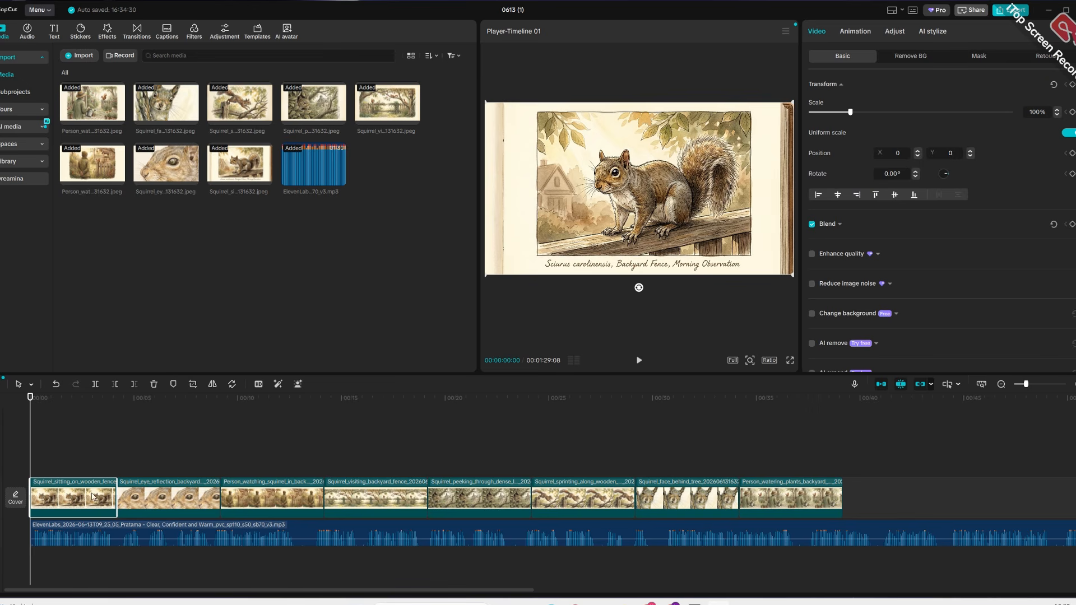
pyautogui.click(1072, 85)
# - Set the sitting squirrel clip's scale to 103% near its end, at 00:00:03:27, for a slow zoom-in
pyautogui.click(109, 465)
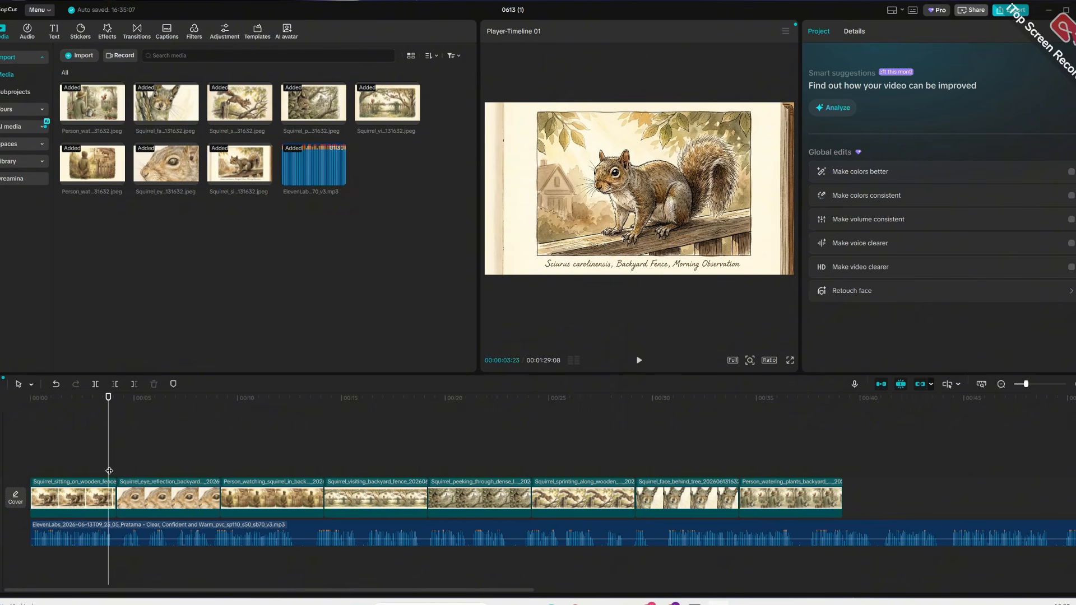
pyautogui.click(113, 471)
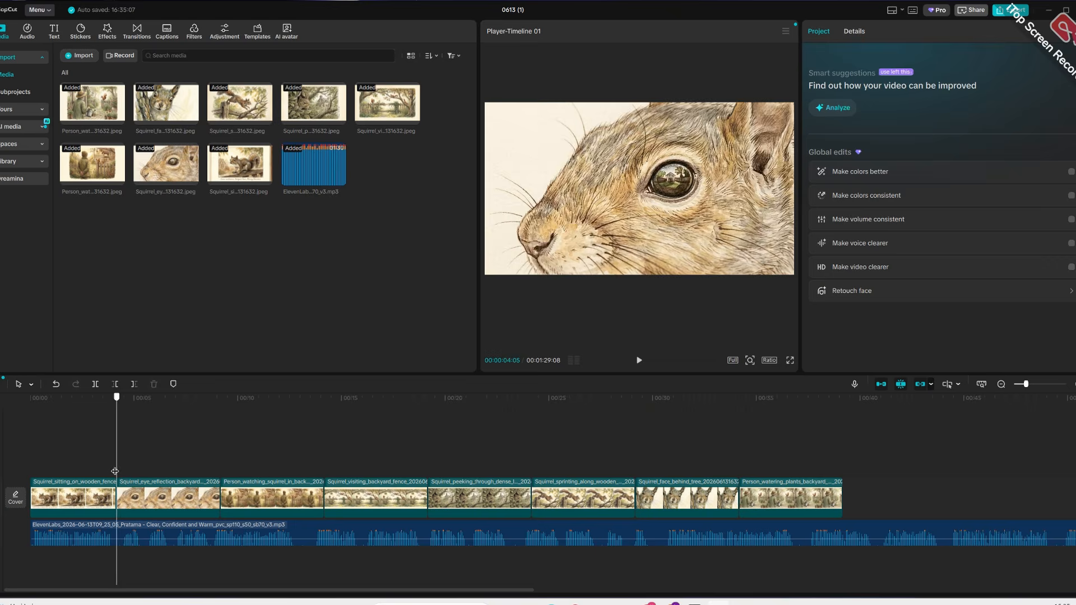
pyautogui.click(110, 489)
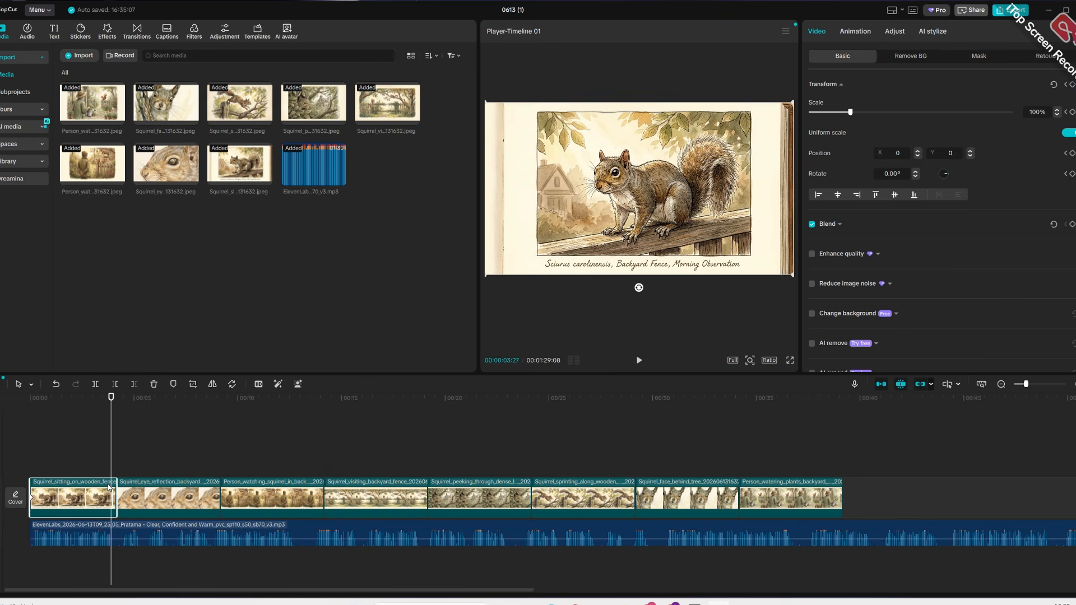
pyautogui.click(856, 112)
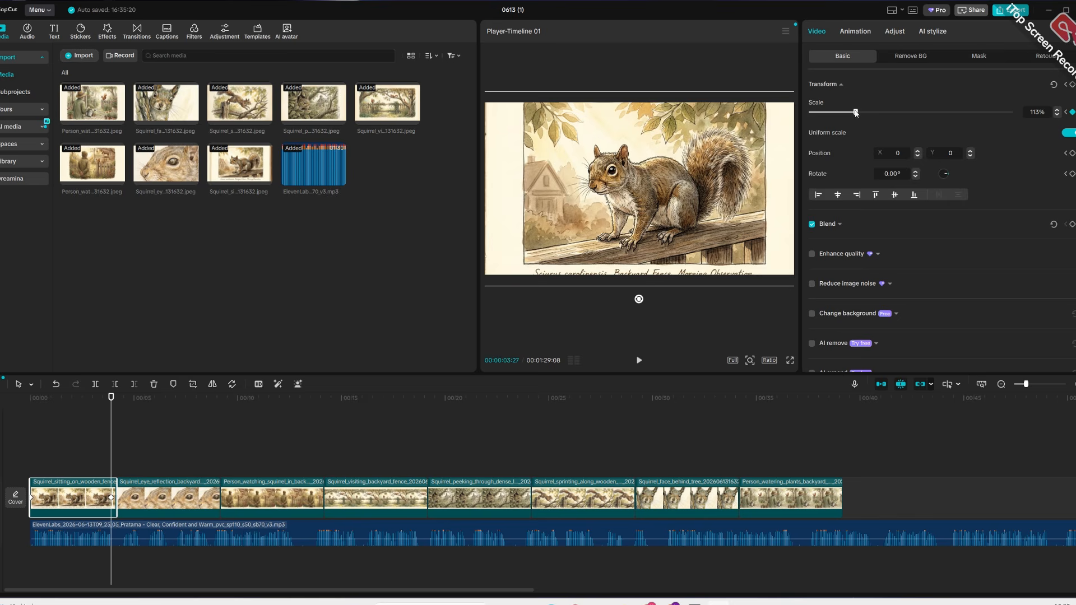
pyautogui.moveTo(856, 112); pyautogui.dragTo(851, 112)
pyautogui.moveTo(725, 181); pyautogui.dragTo(725, 179)
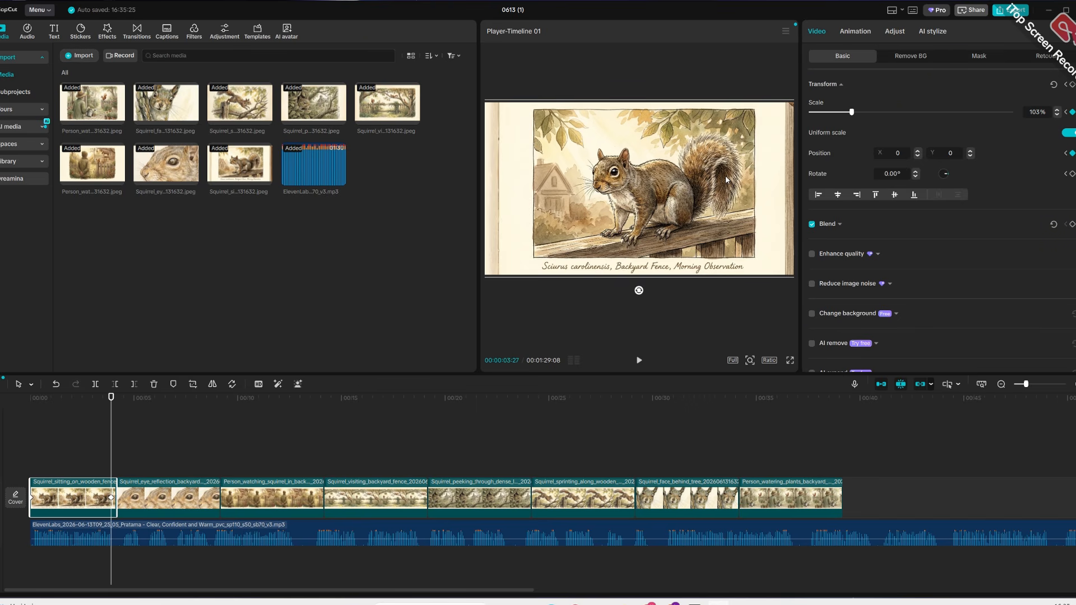
# - Play the video from the start to preview the sitting squirrel's zoom and the cut to the eye close-up
pyautogui.click(47, 466)
pyautogui.press('Home')
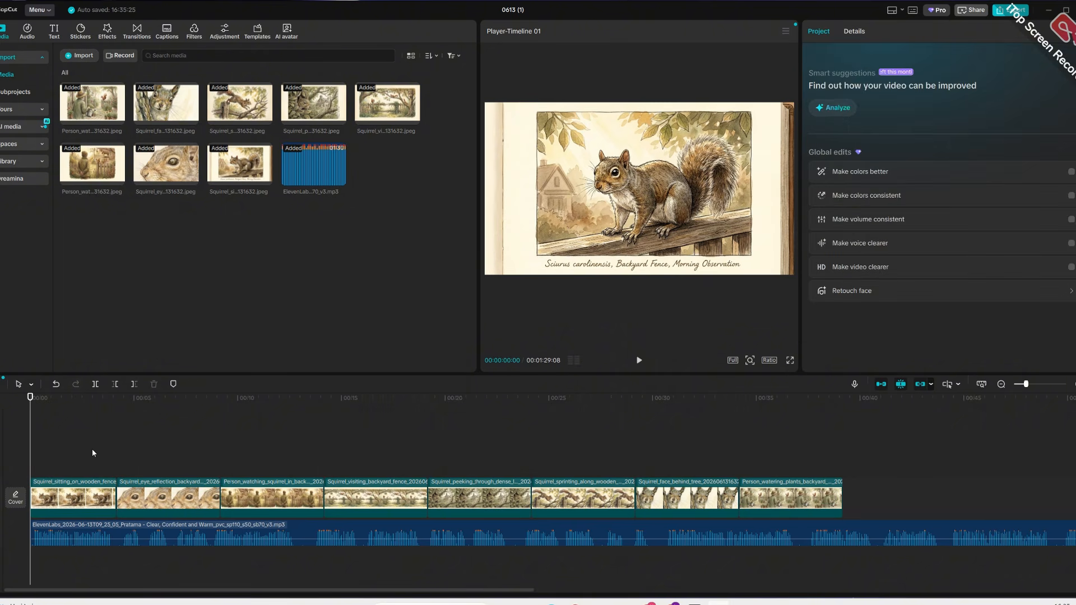
pyautogui.click(638, 361)
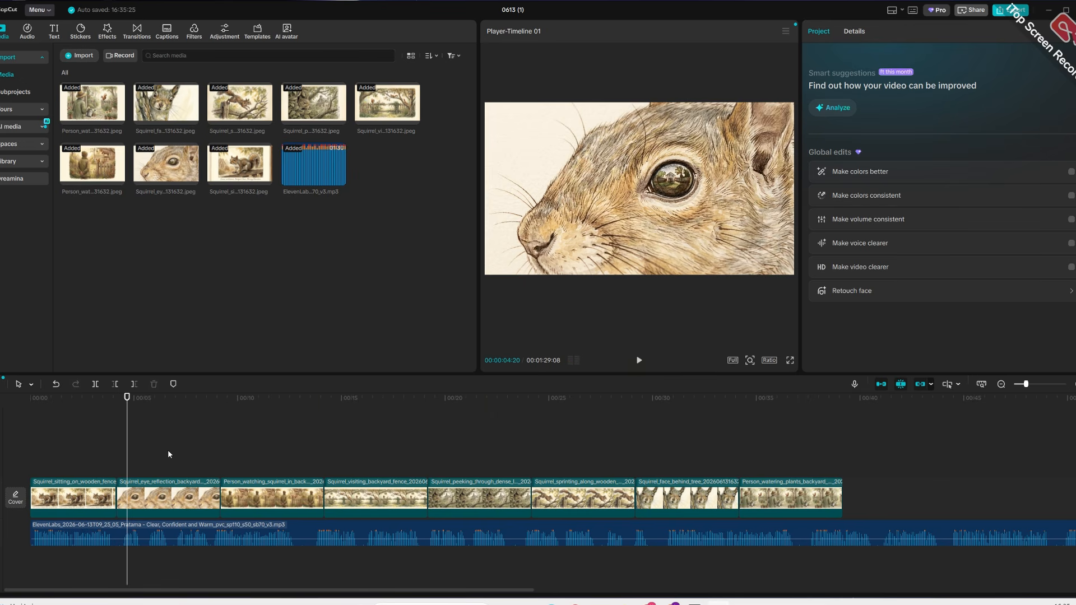
pyautogui.click(639, 360)
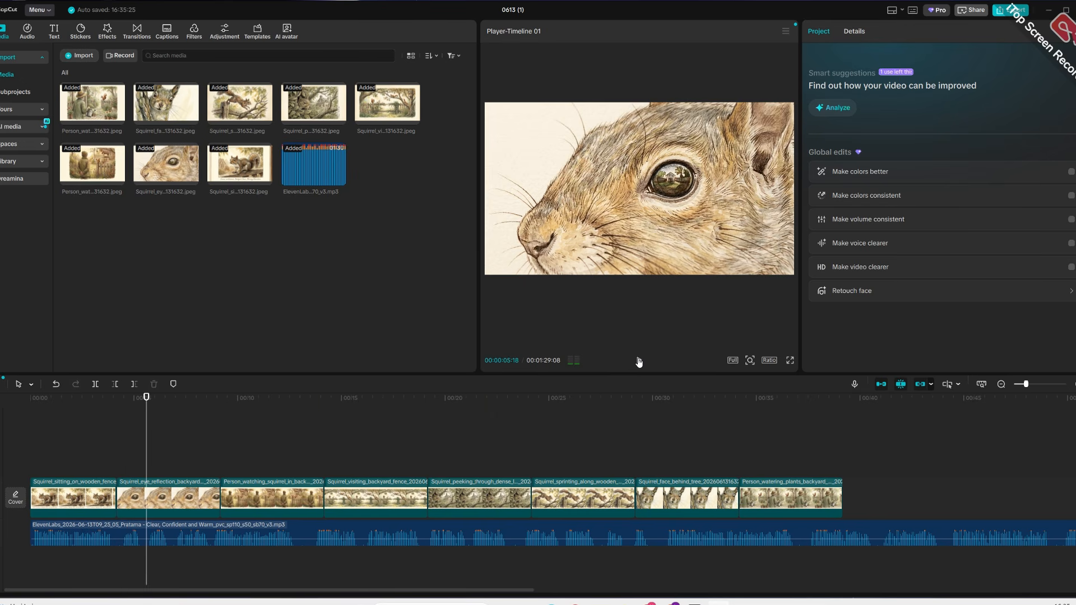
pyautogui.click(639, 360)
# - Add a Transform keyframe at the start of the squirrel's eye close-up, at 00:00:04:05
pyautogui.click(125, 453)
pyautogui.moveTo(125, 472); pyautogui.dragTo(116, 476)
pyautogui.click(138, 490)
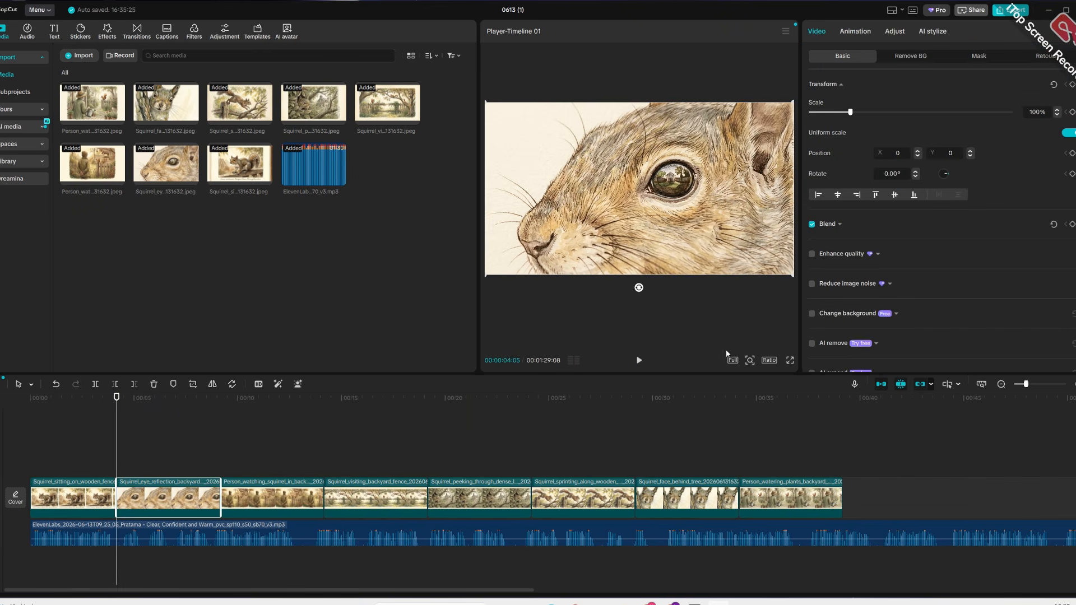
pyautogui.click(1071, 84)
# - Set the eye close-up's scale to 111% near the clip's end, at 00:00:08:25
pyautogui.click(213, 469)
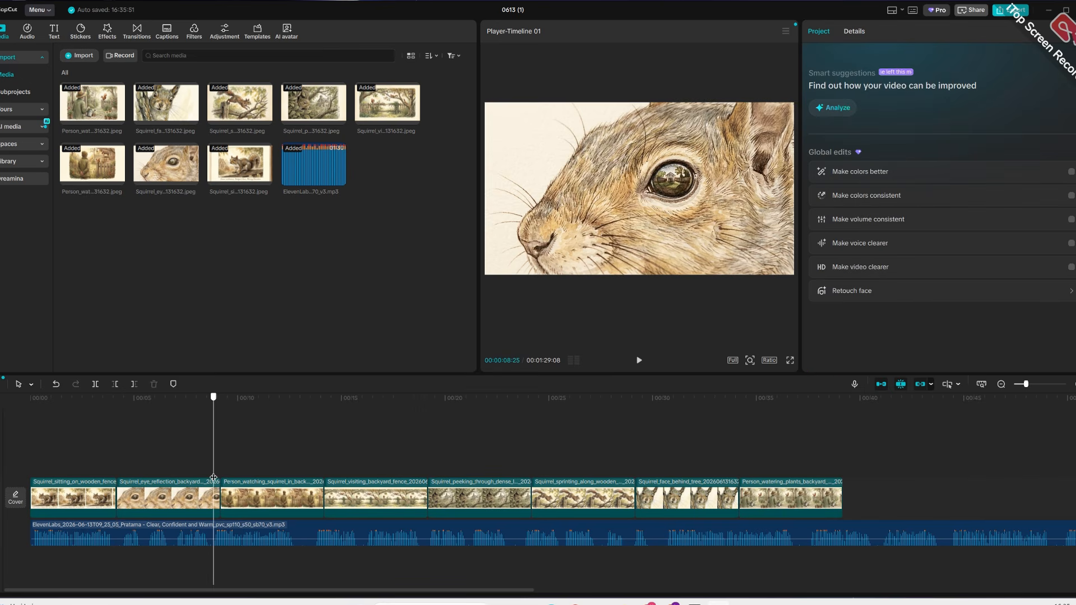
pyautogui.click(206, 495)
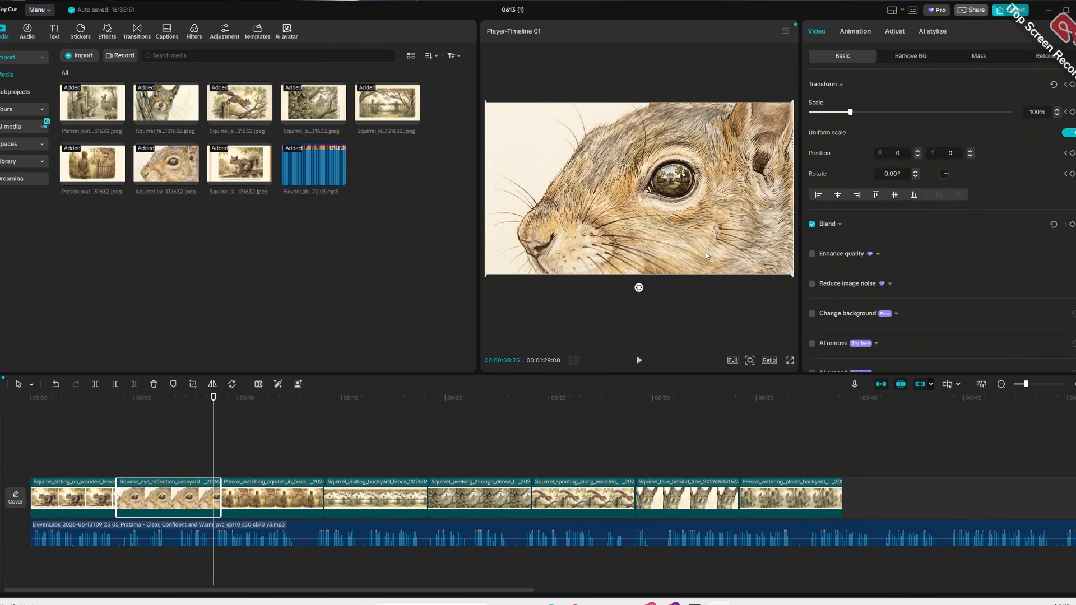
pyautogui.click(855, 112)
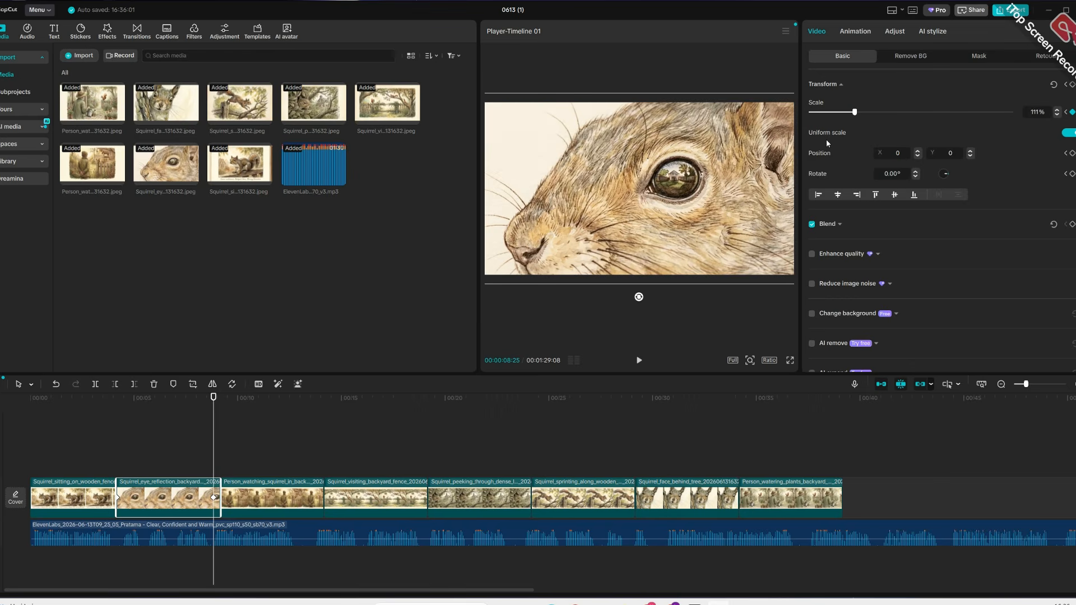
# - Play back the eye close-up from just before its start to check its zoom animation
pyautogui.click(105, 462)
pyautogui.press('space')
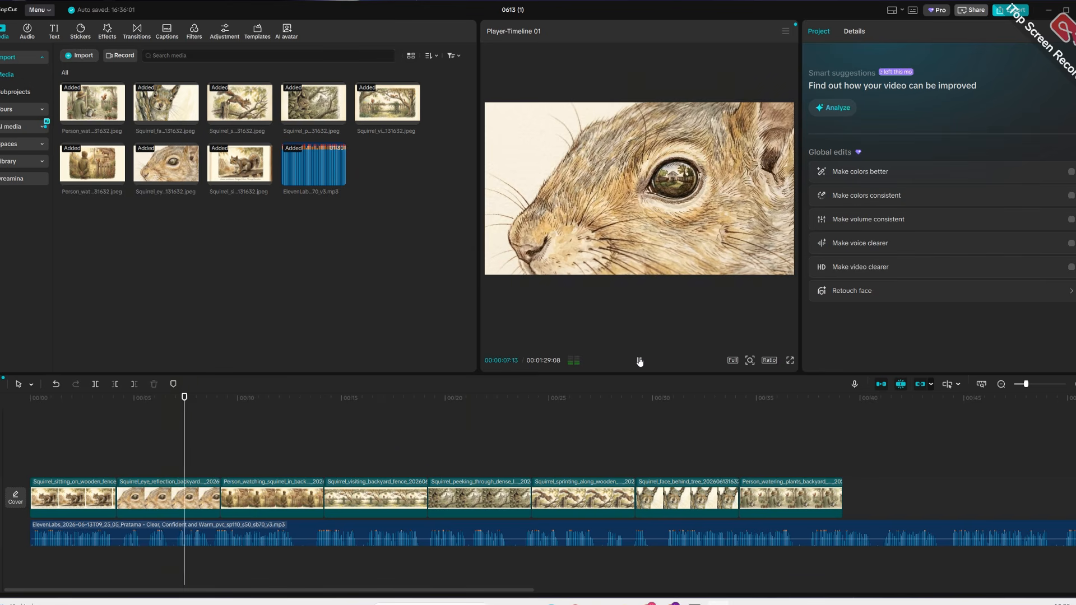
pyautogui.click(640, 360)
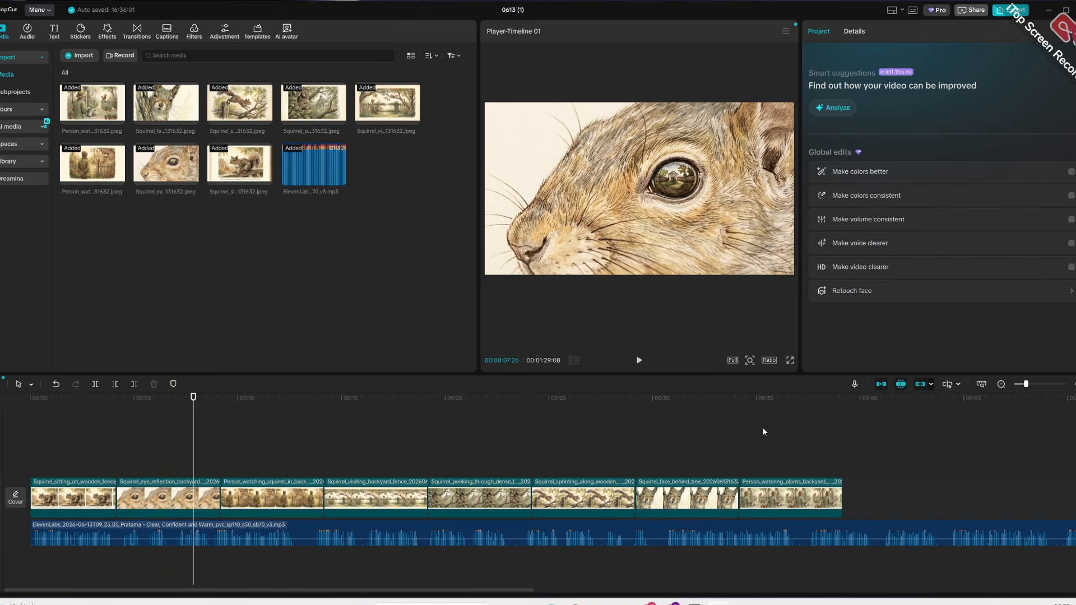